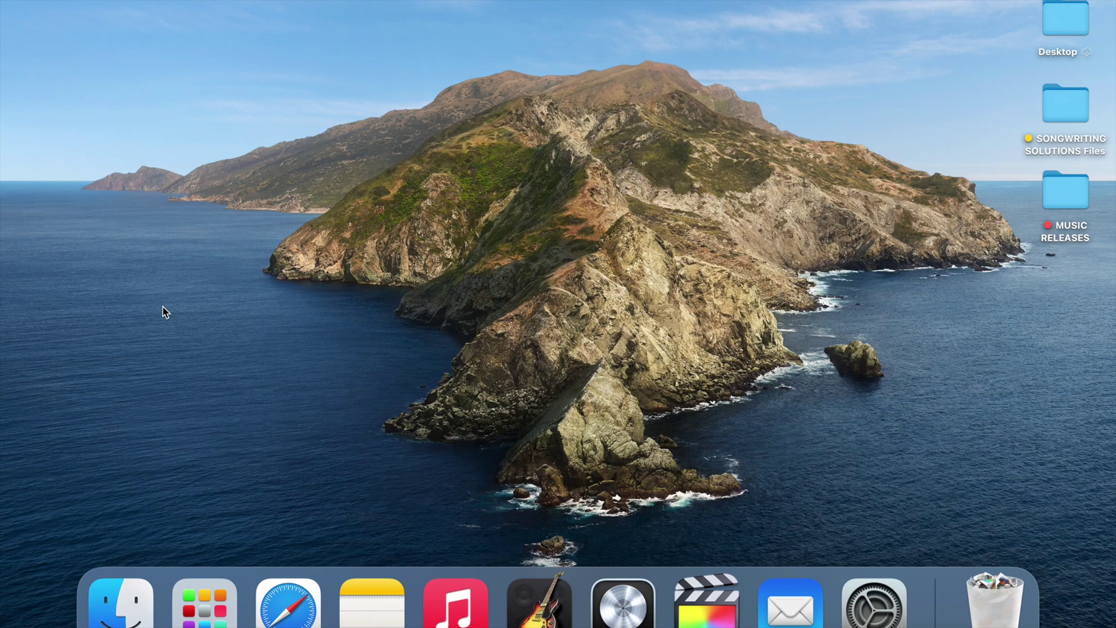
Launch GarageBand and start a new Empty Project.
click(540, 602)
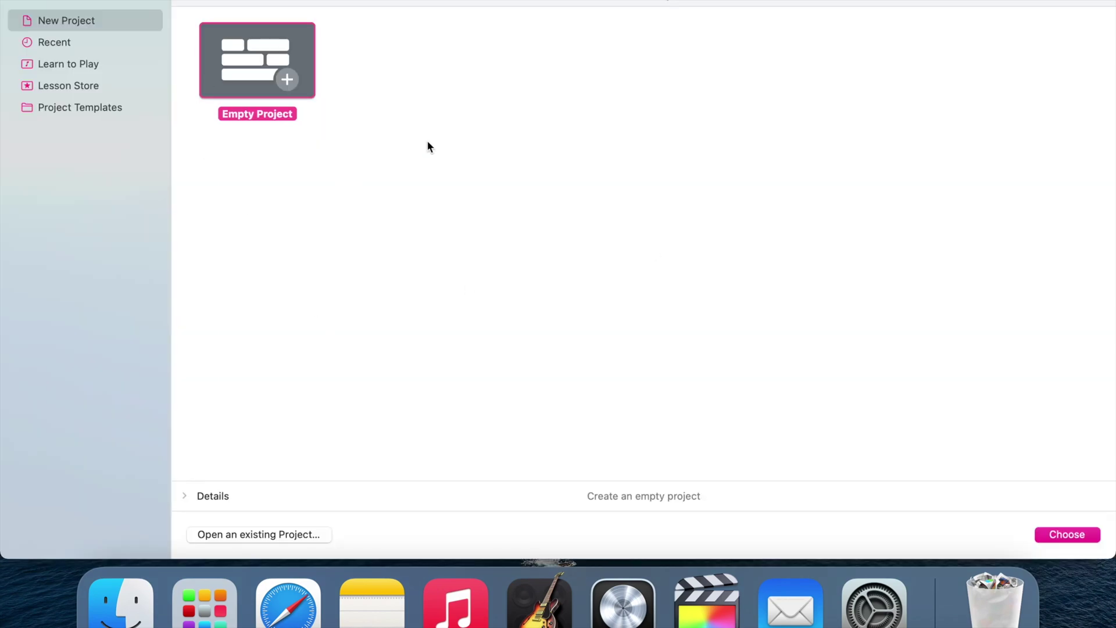
click(1062, 537)
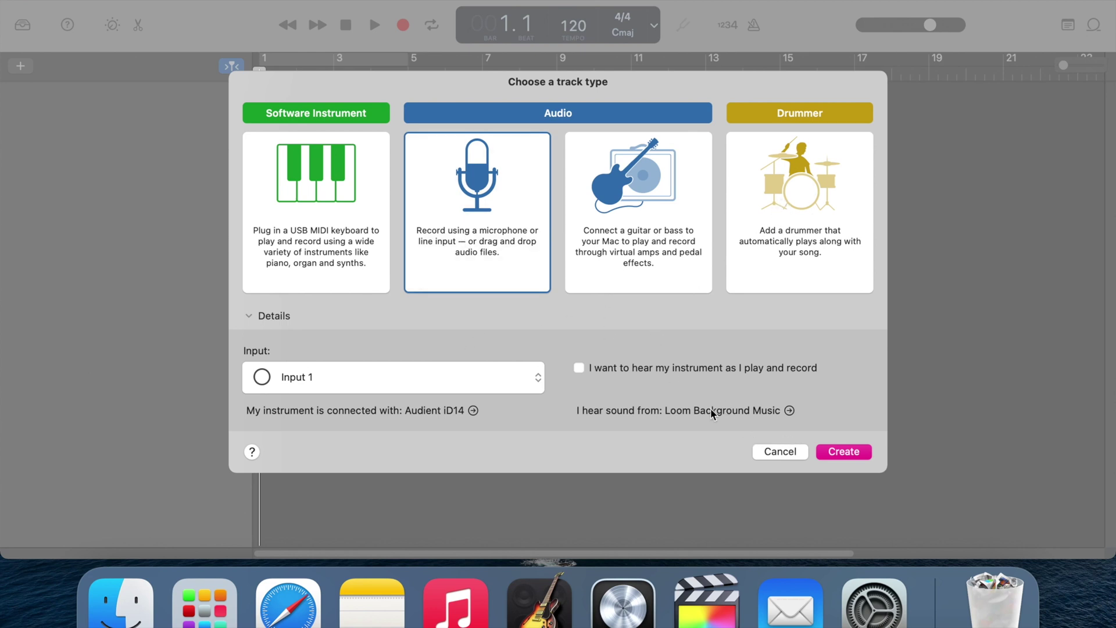
Create a microphone Audio track, Audio 1, that records from Input 1.
click(421, 391)
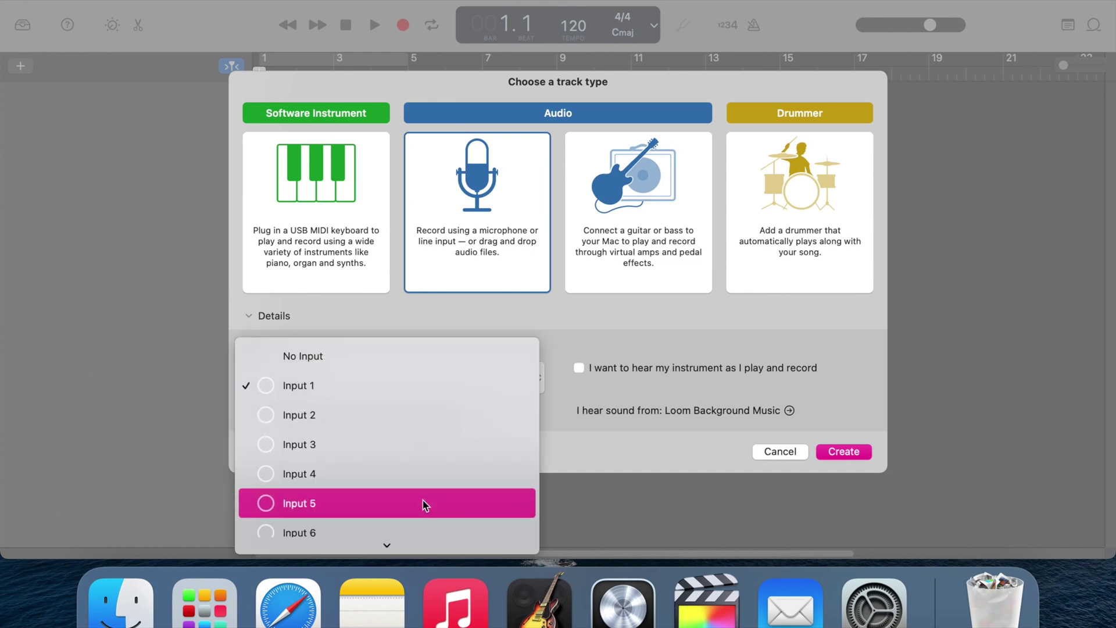
scroll(418, 530, down, 3)
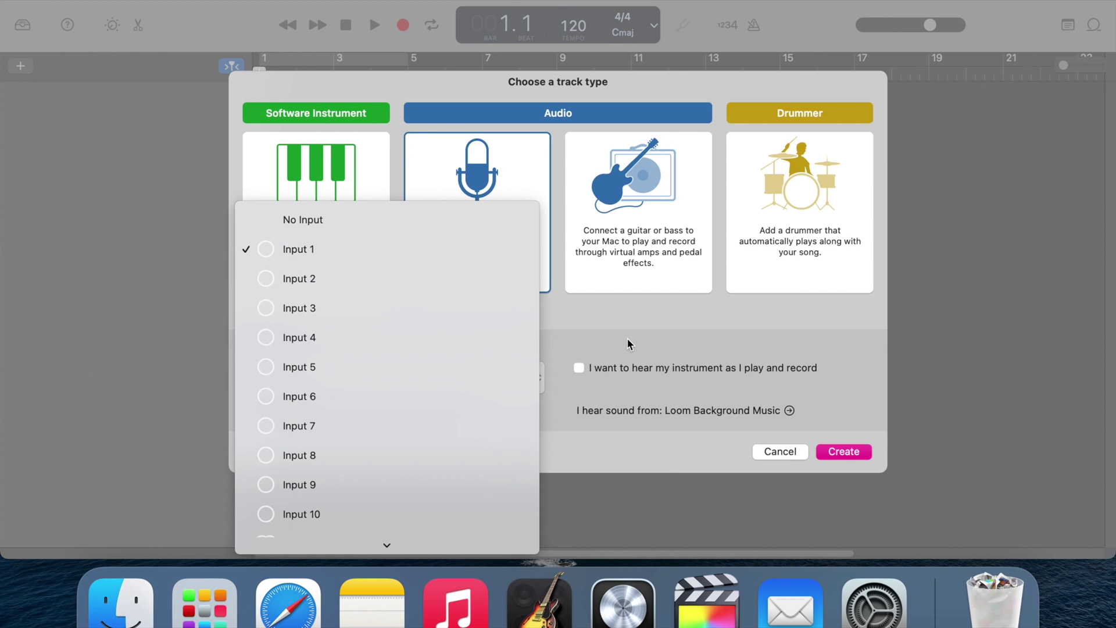
click(381, 254)
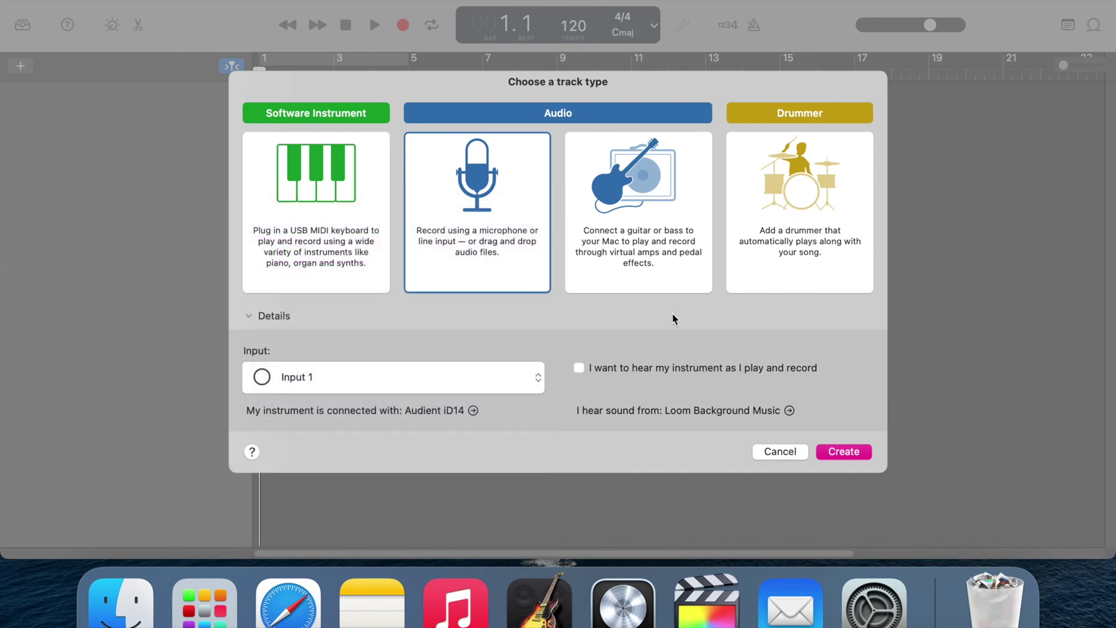
click(840, 456)
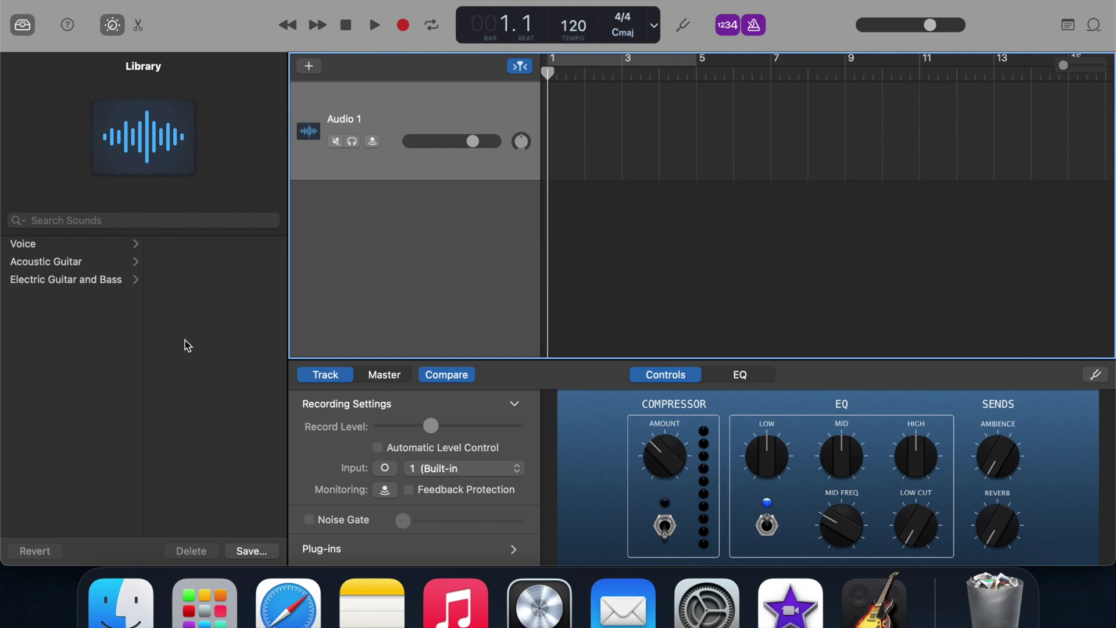
Browse the Acoustic Guitar presets, hide Smart Controls and the Library, and open Quick Help.
click(79, 263)
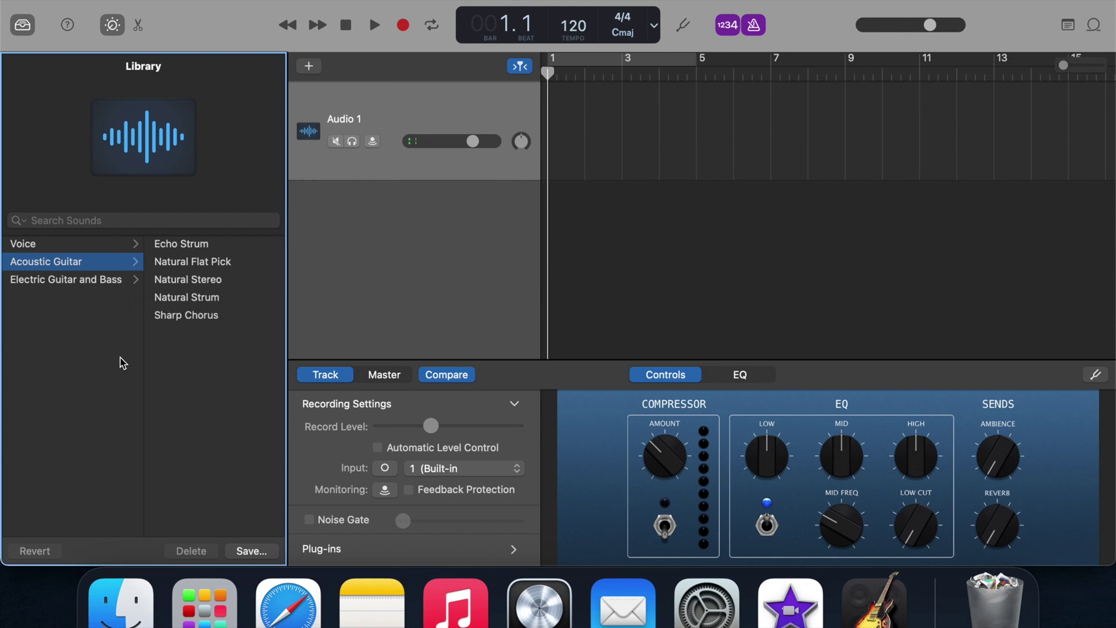
click(108, 26)
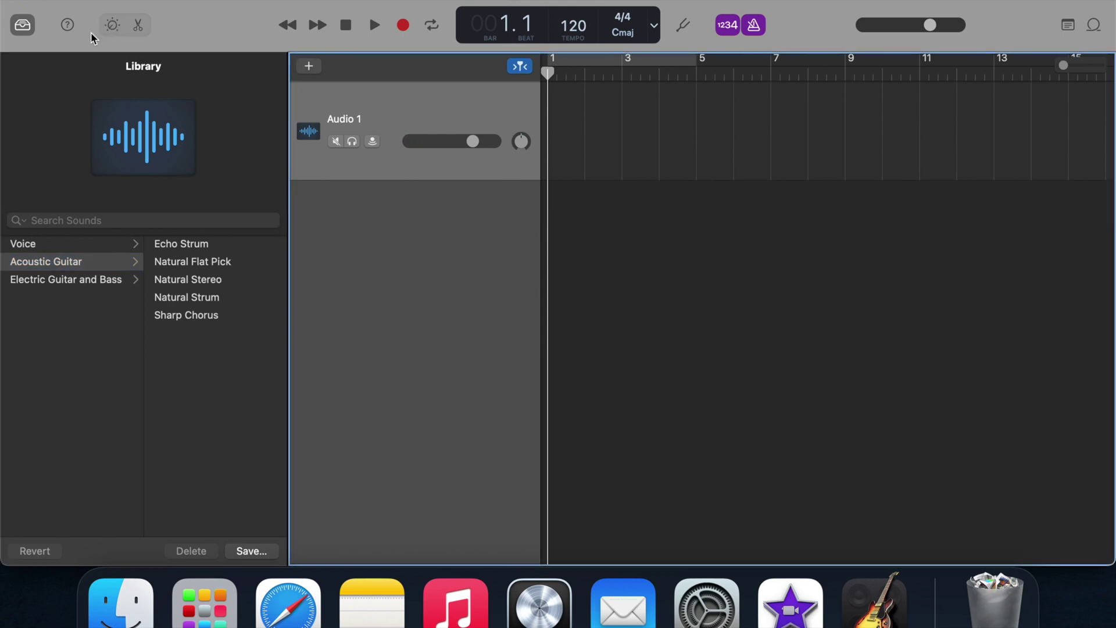
click(21, 27)
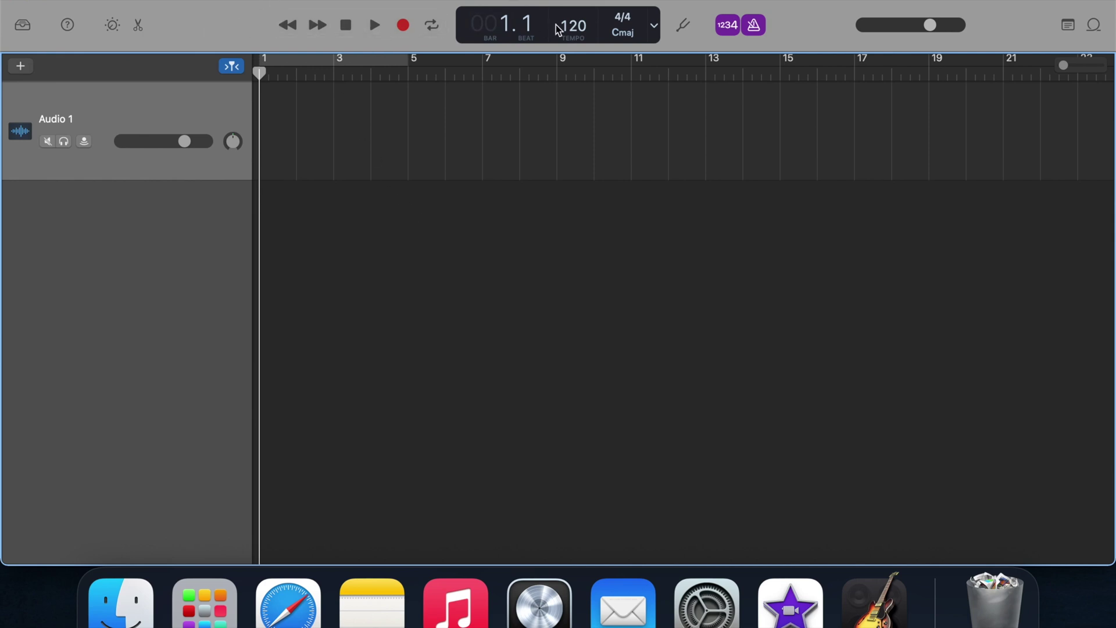
click(66, 29)
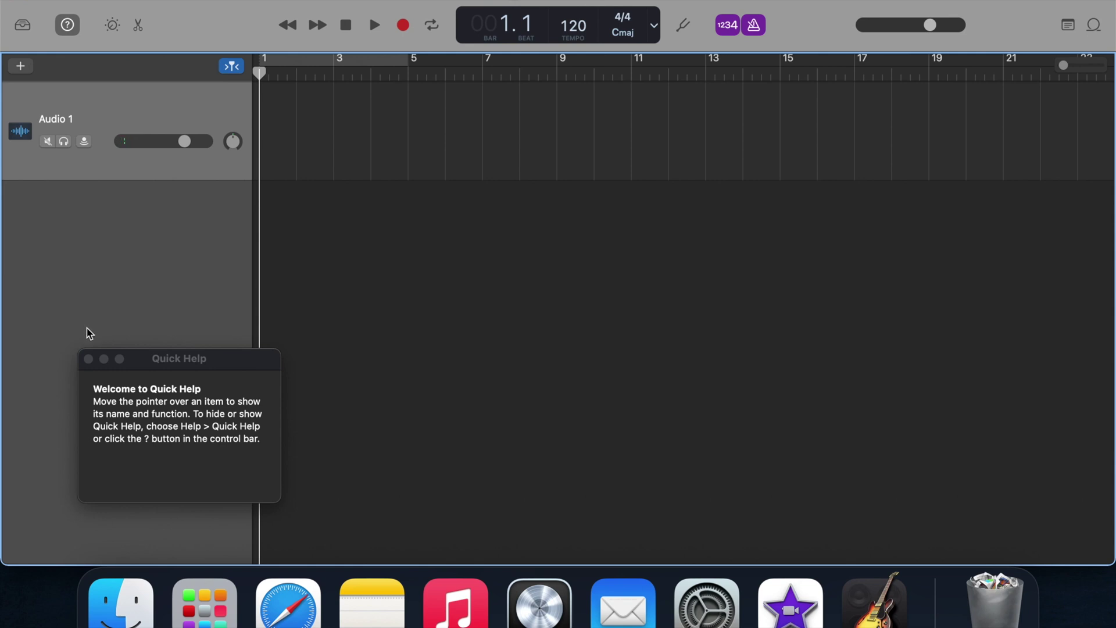
Close Quick Help, then show and re-hide the Library, Smart Controls and audio Editor.
click(88, 359)
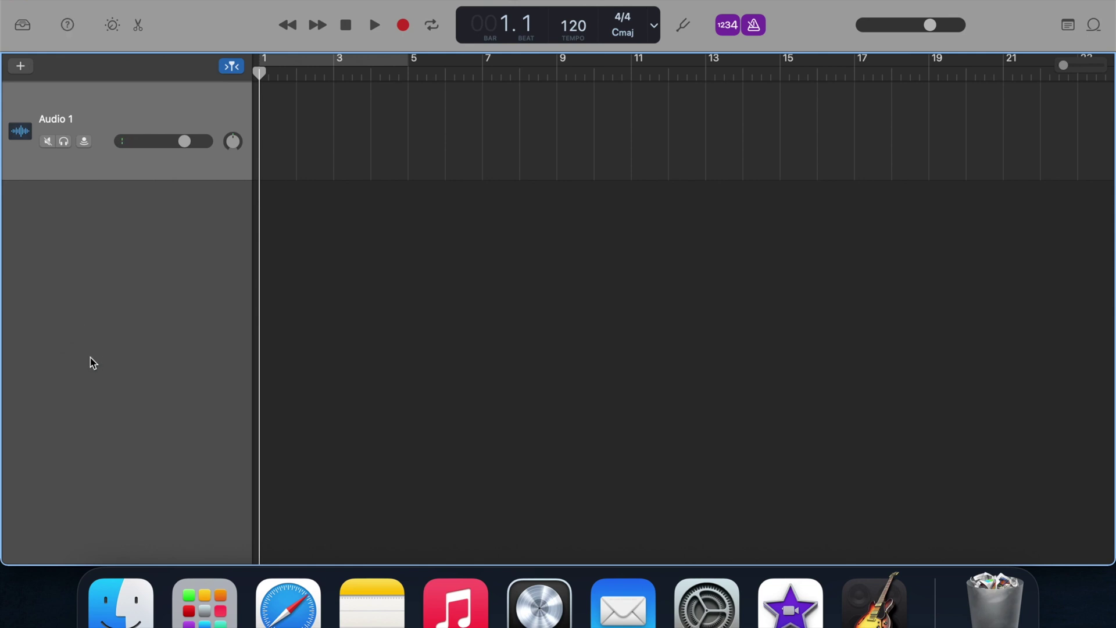
click(22, 29)
click(22, 29)
click(112, 25)
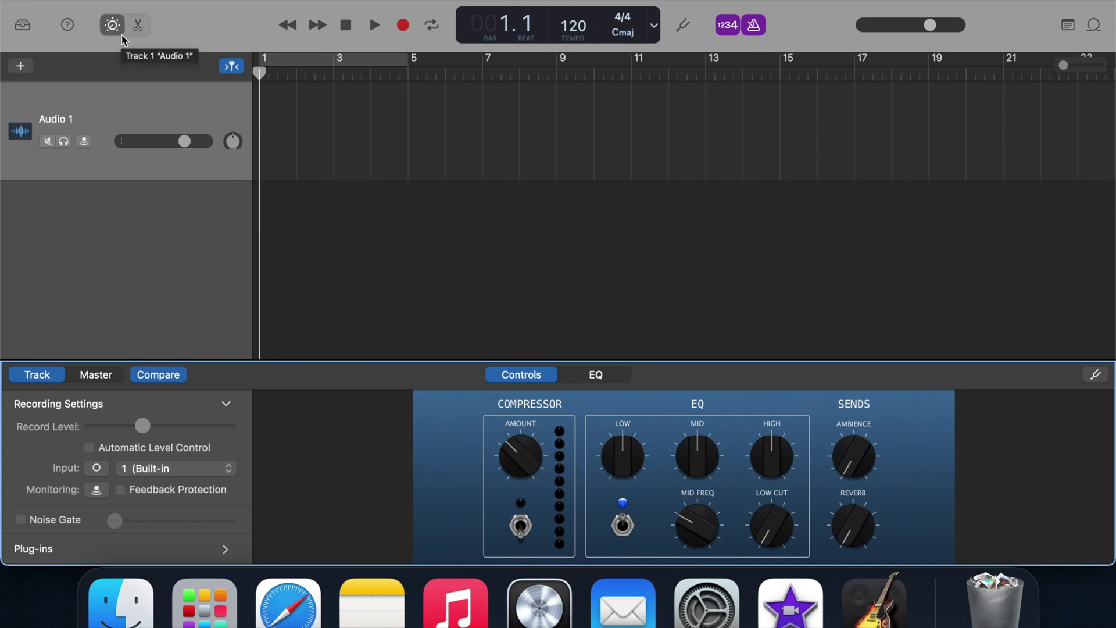
click(119, 30)
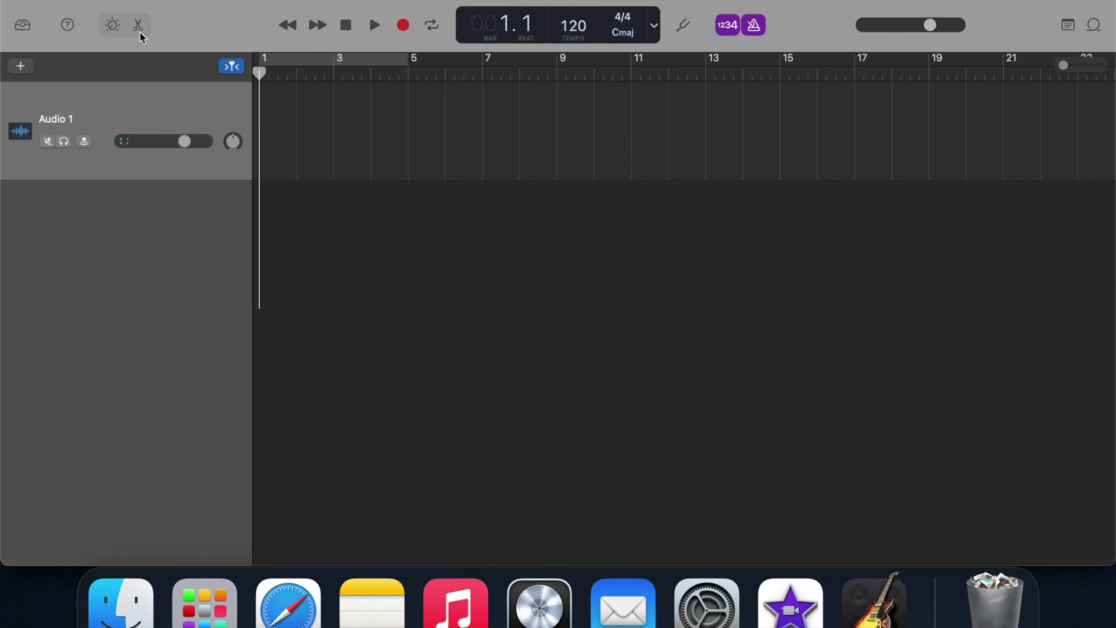
click(140, 34)
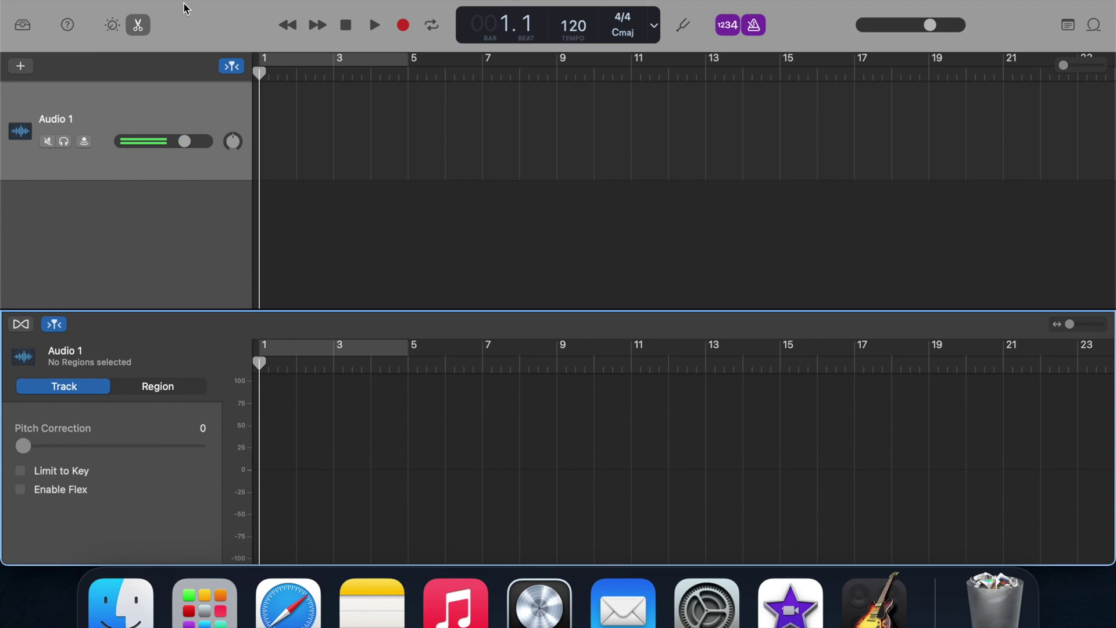
click(140, 26)
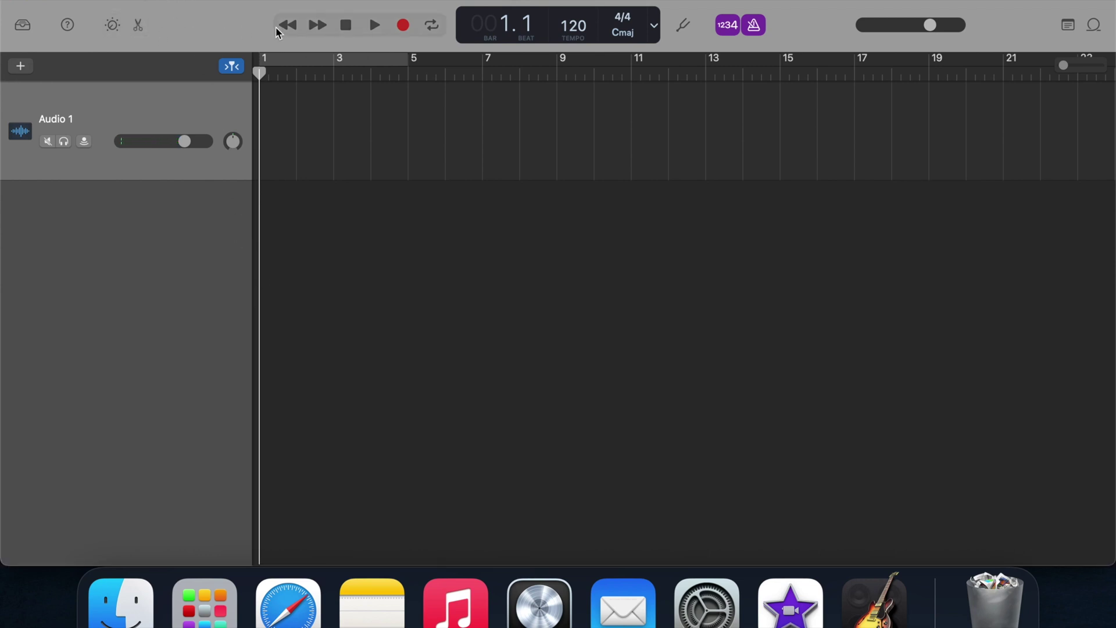
click(24, 30)
click(27, 33)
click(375, 28)
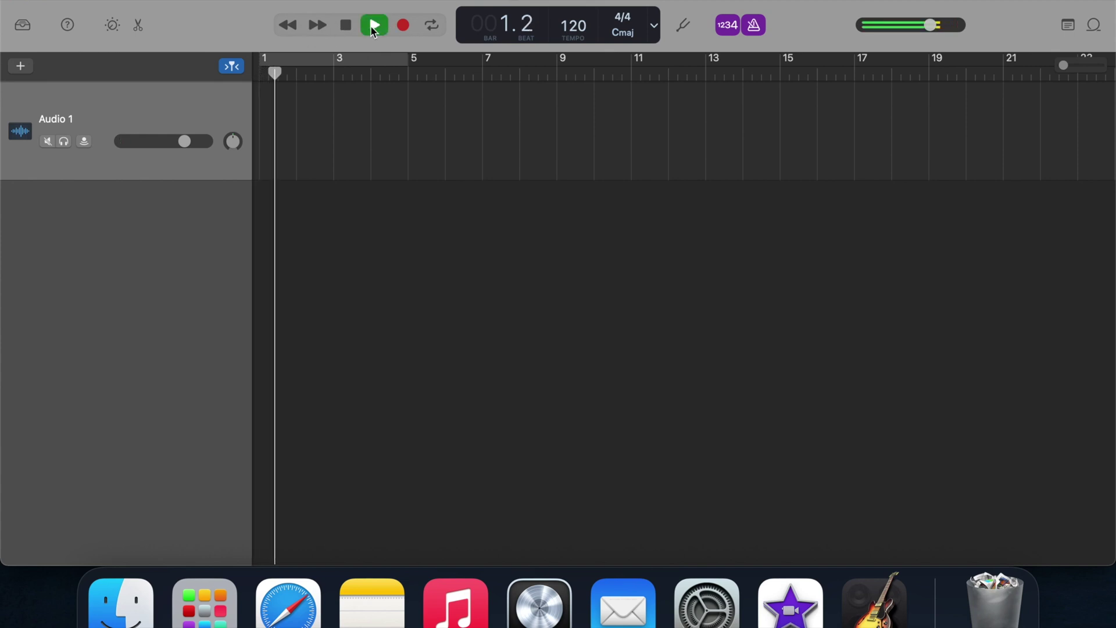
click(351, 29)
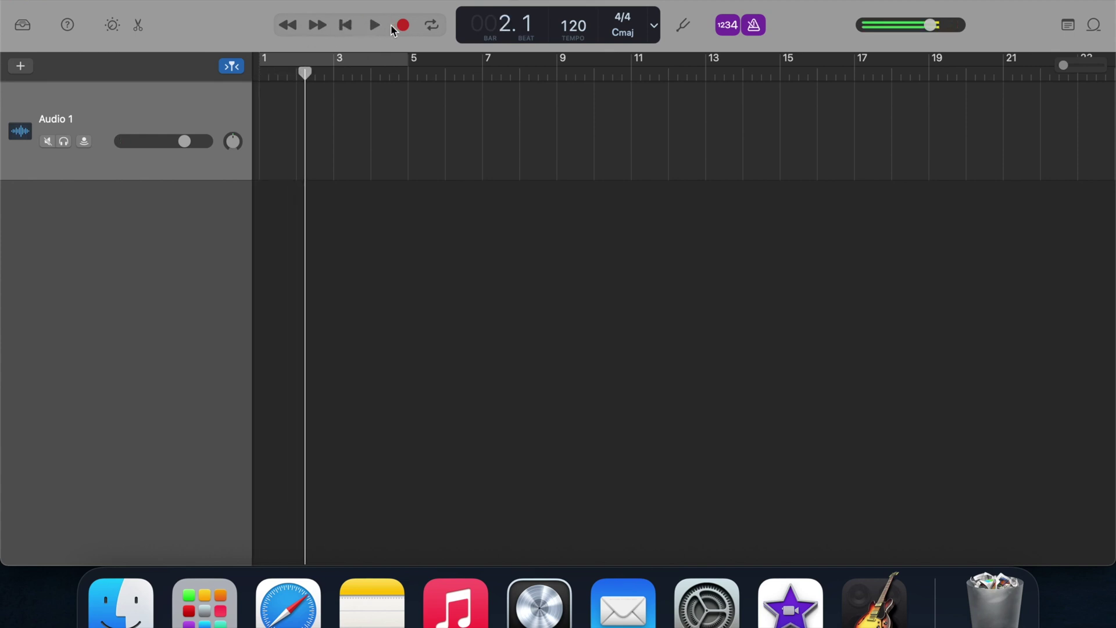
click(344, 29)
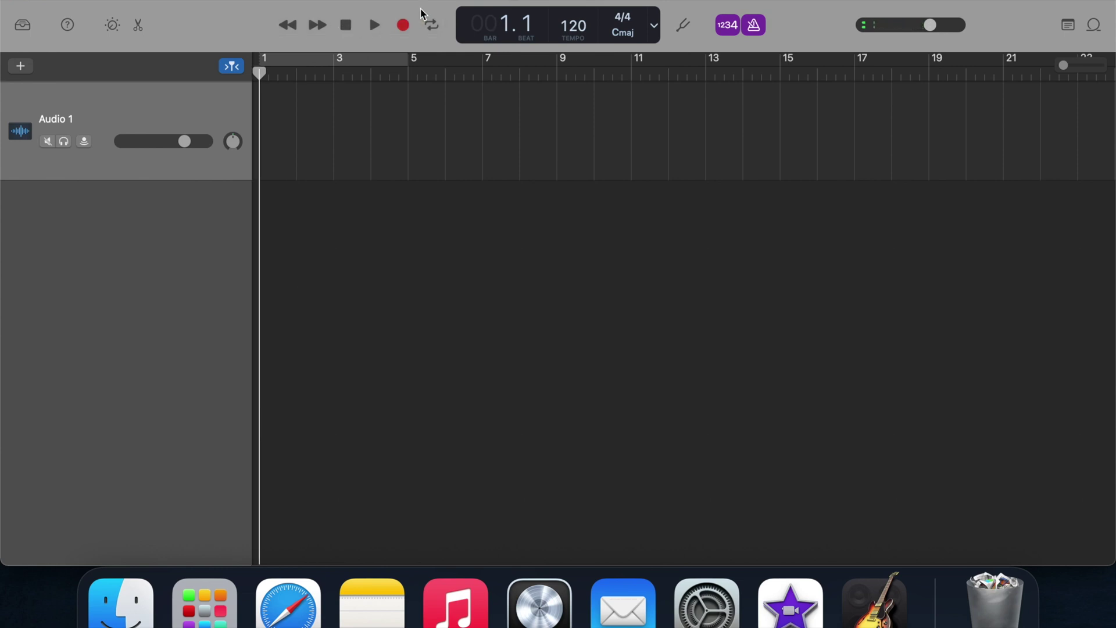
click(318, 32)
click(319, 32)
click(319, 31)
click(318, 31)
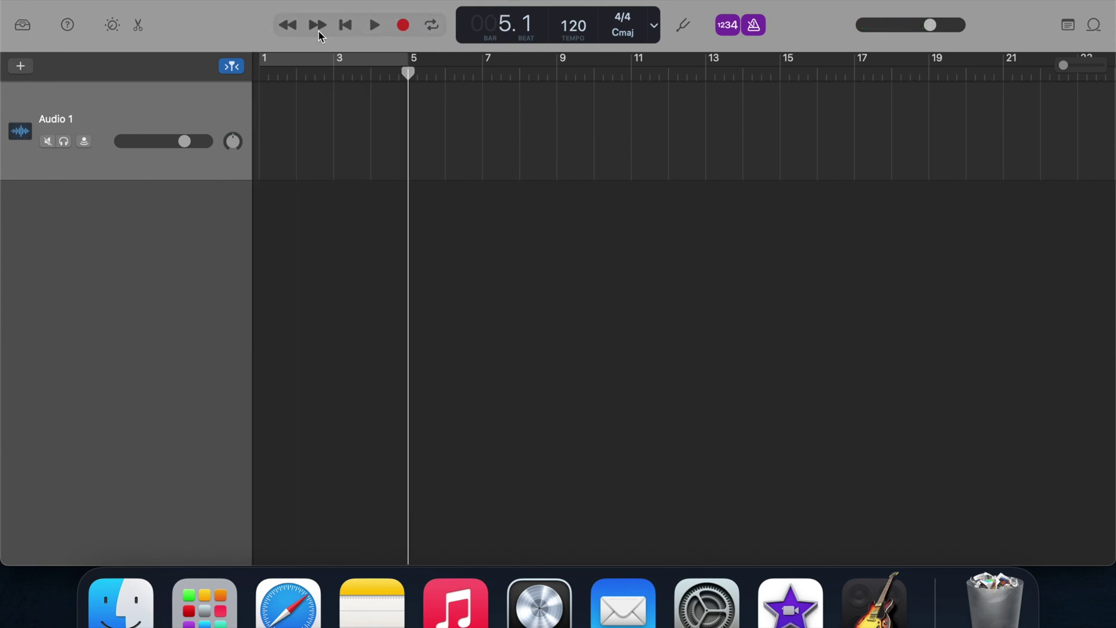
click(293, 34)
click(293, 33)
click(294, 33)
click(294, 33)
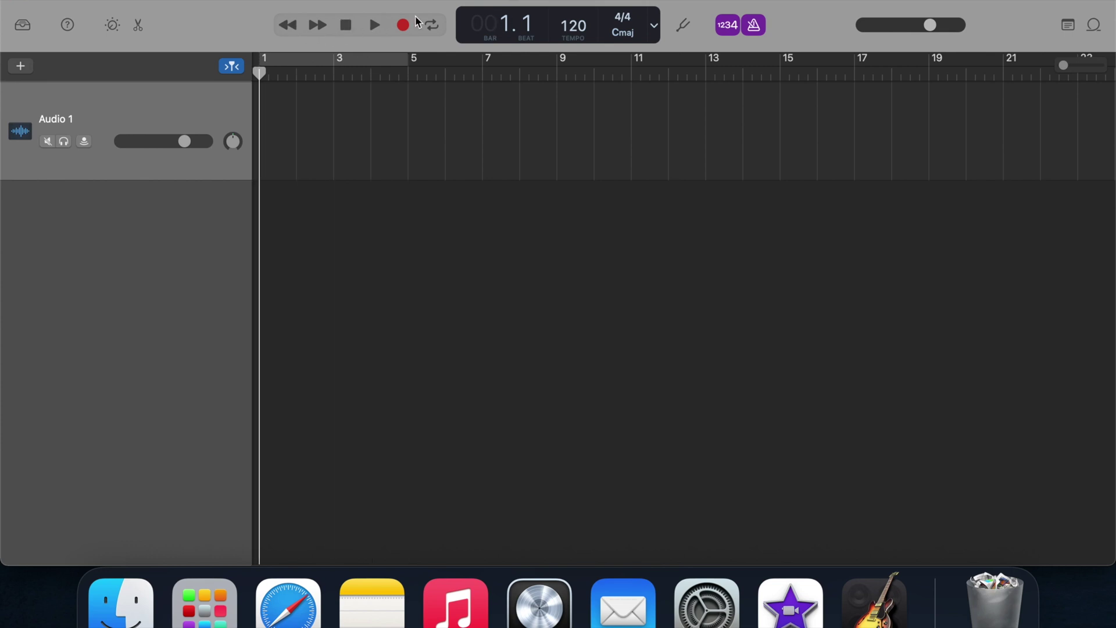
click(430, 26)
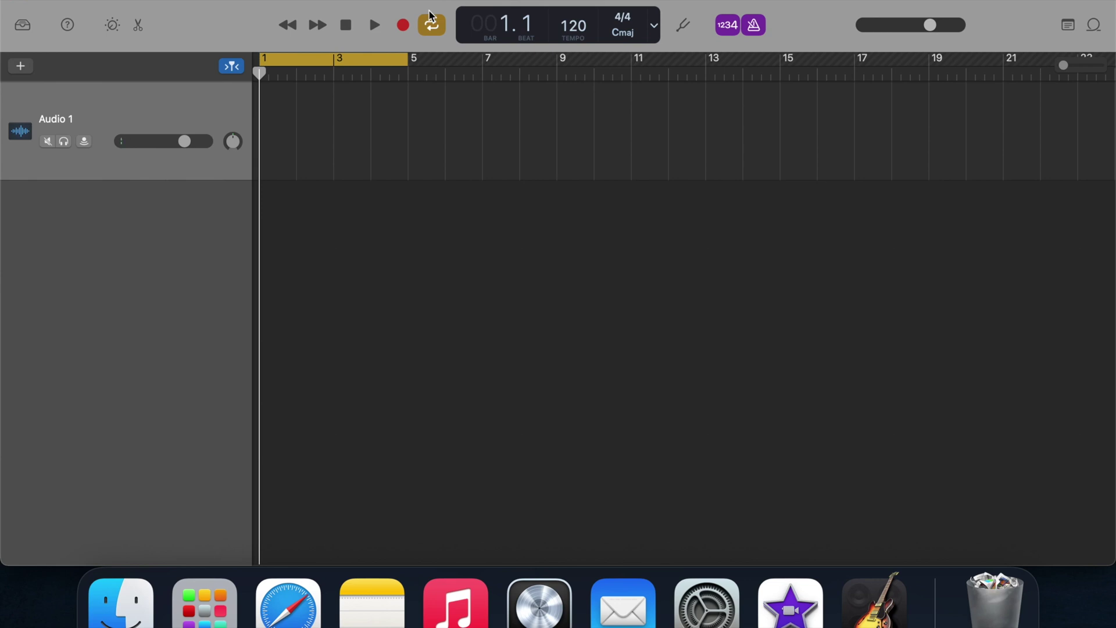
click(433, 26)
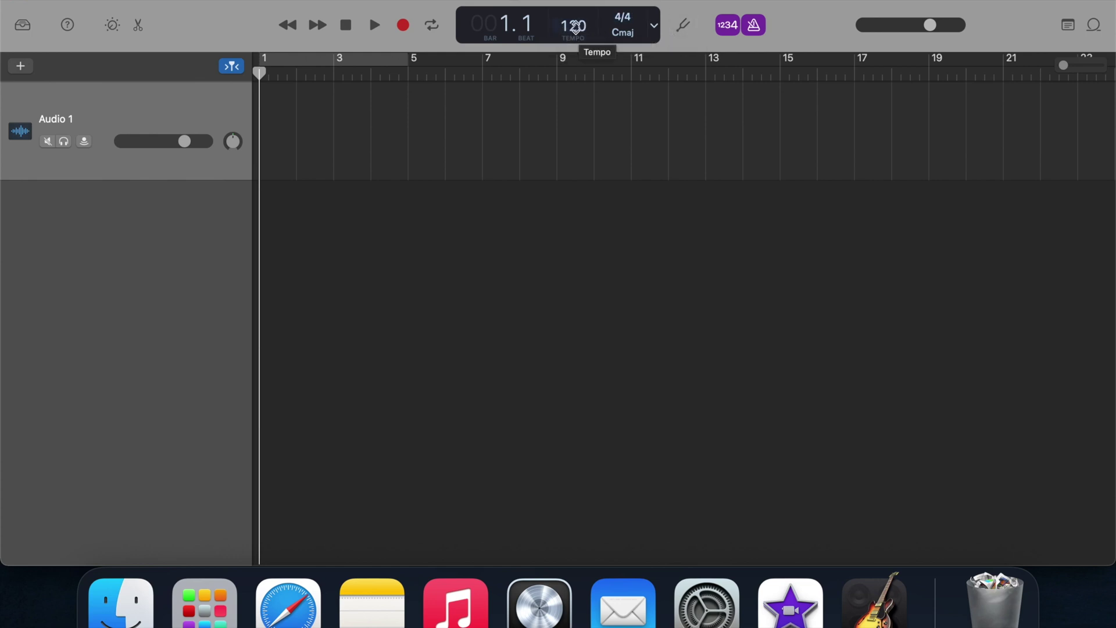
Switch the LCD to Beats & Time and back to Beats & Project, then set tempo to 102.
click(654, 25)
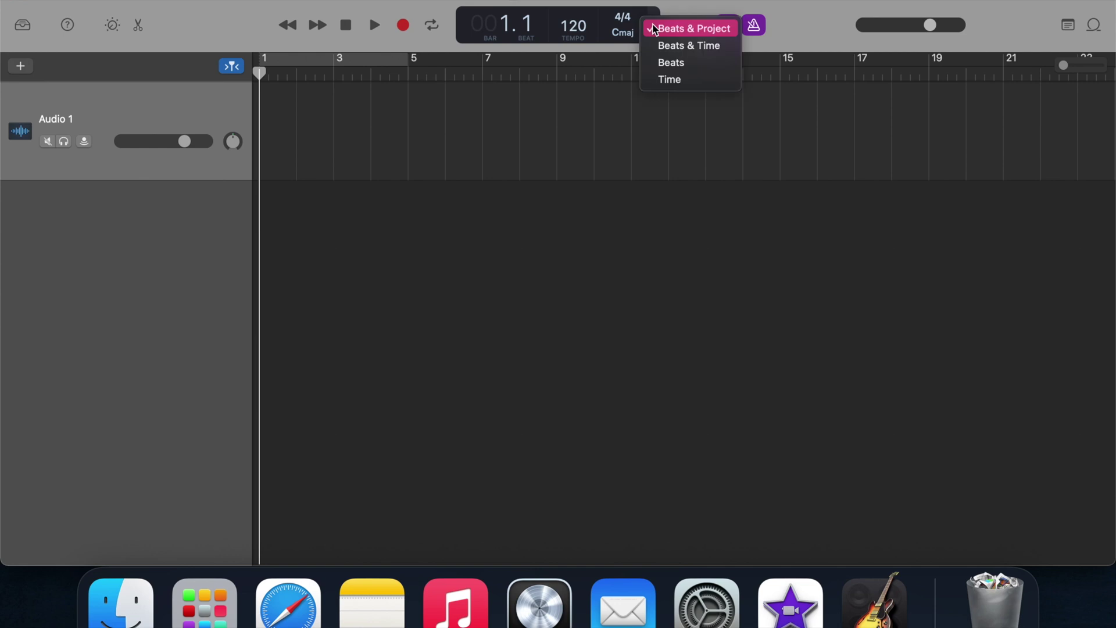
click(670, 51)
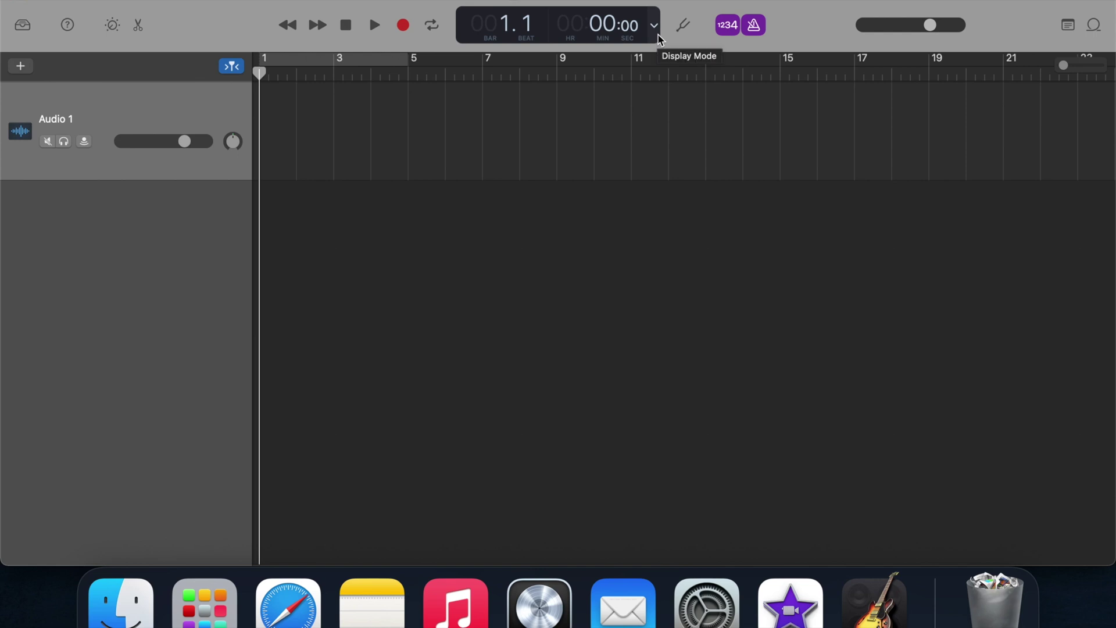
click(655, 30)
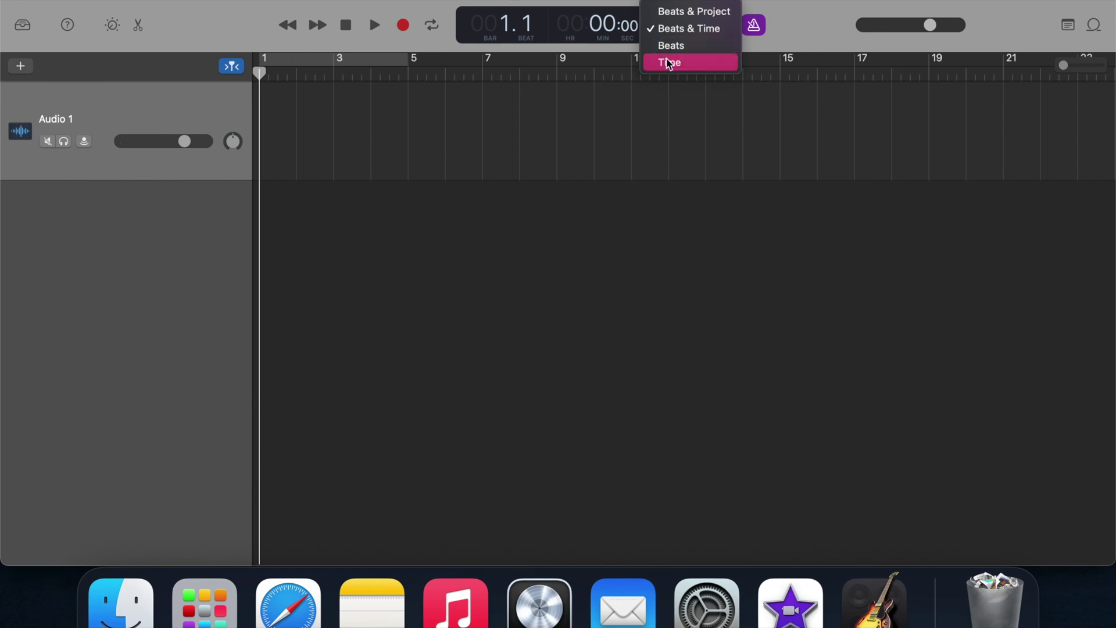
click(672, 13)
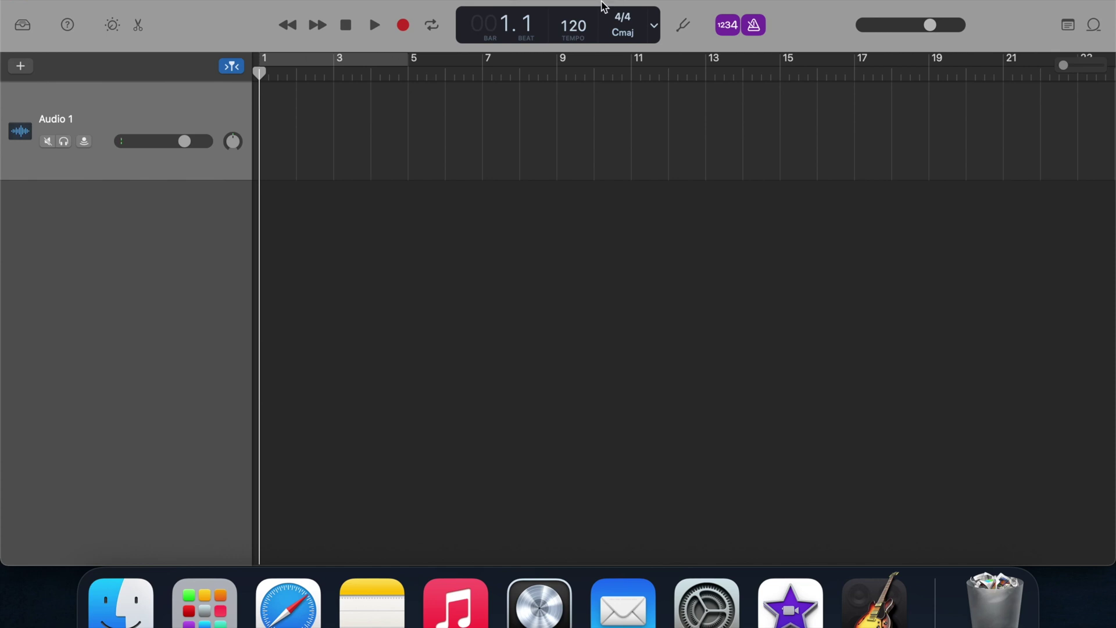
mouse_move(573, 26)
mouse_down()
mouse_move(574, 46)
mouse_move(573, 28)
mouse_up()
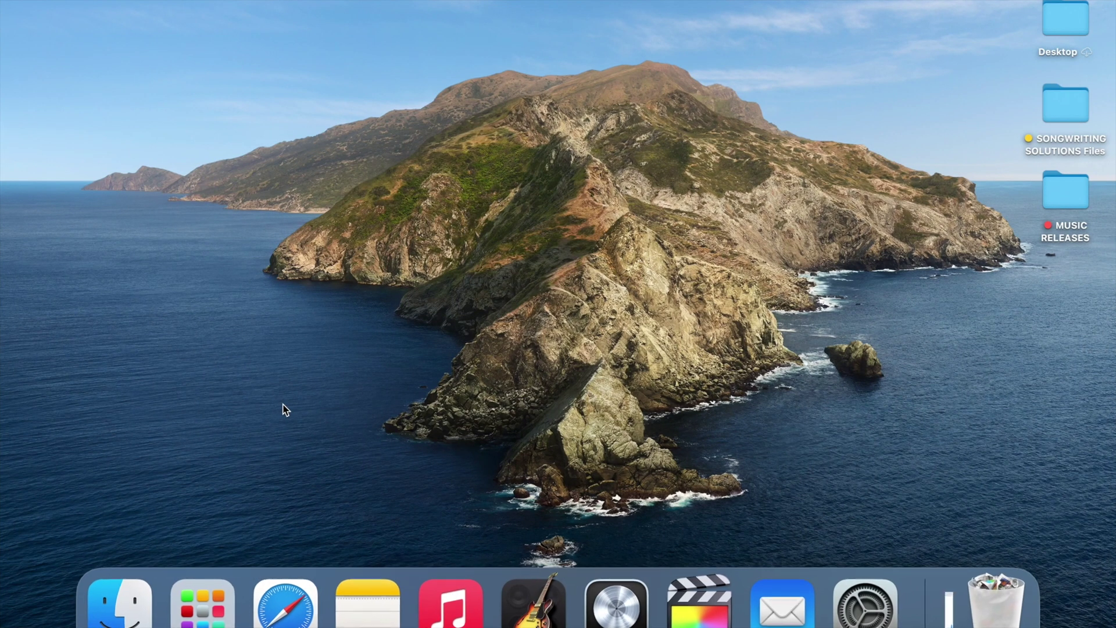
Open JustinGuitar's Tap Tempo Tool in a new Safari window, accept consent, and start the calculator.
right_click(268, 604)
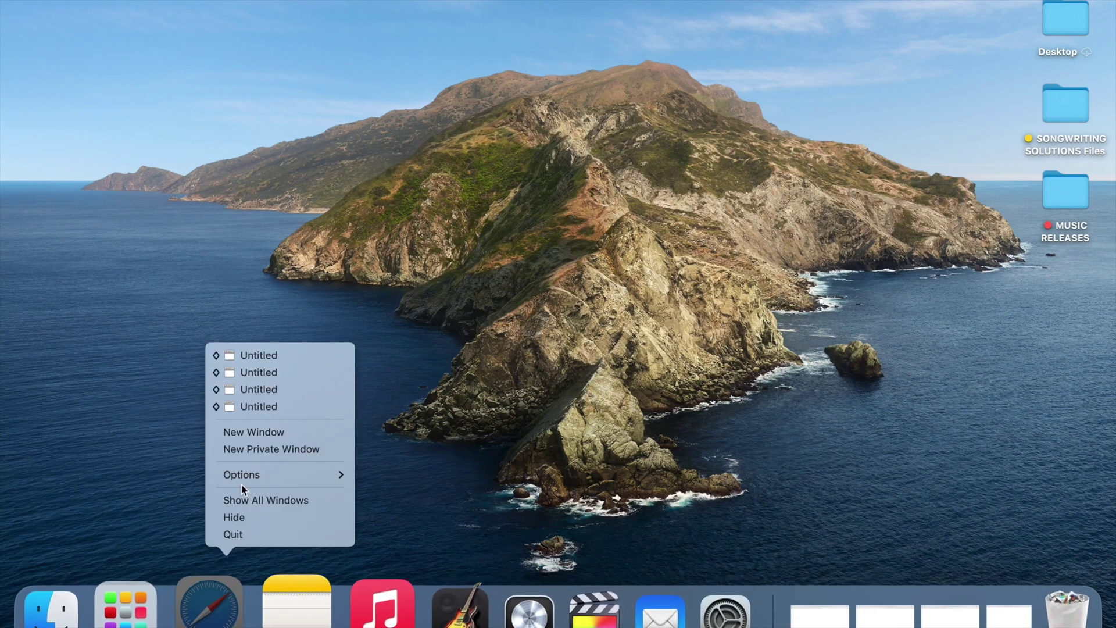
click(241, 435)
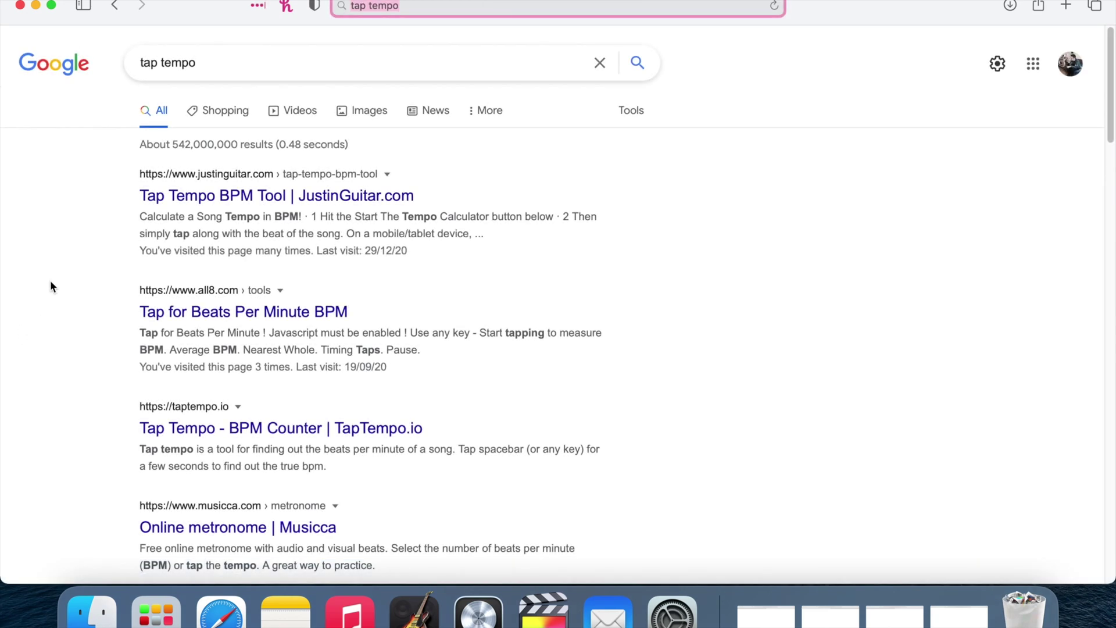
click(195, 201)
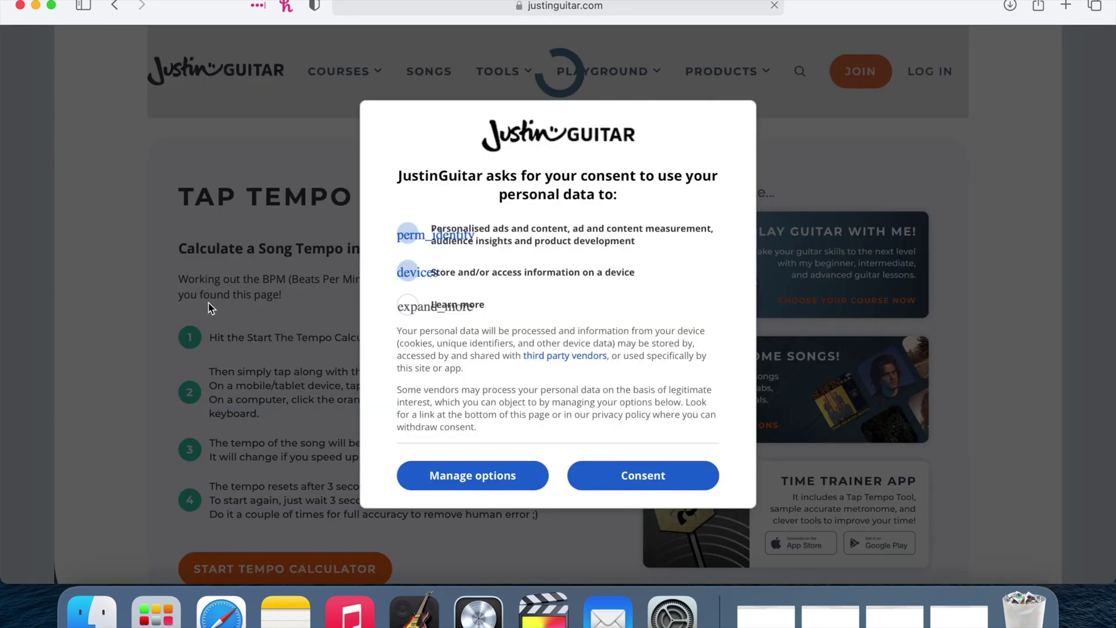
click(621, 475)
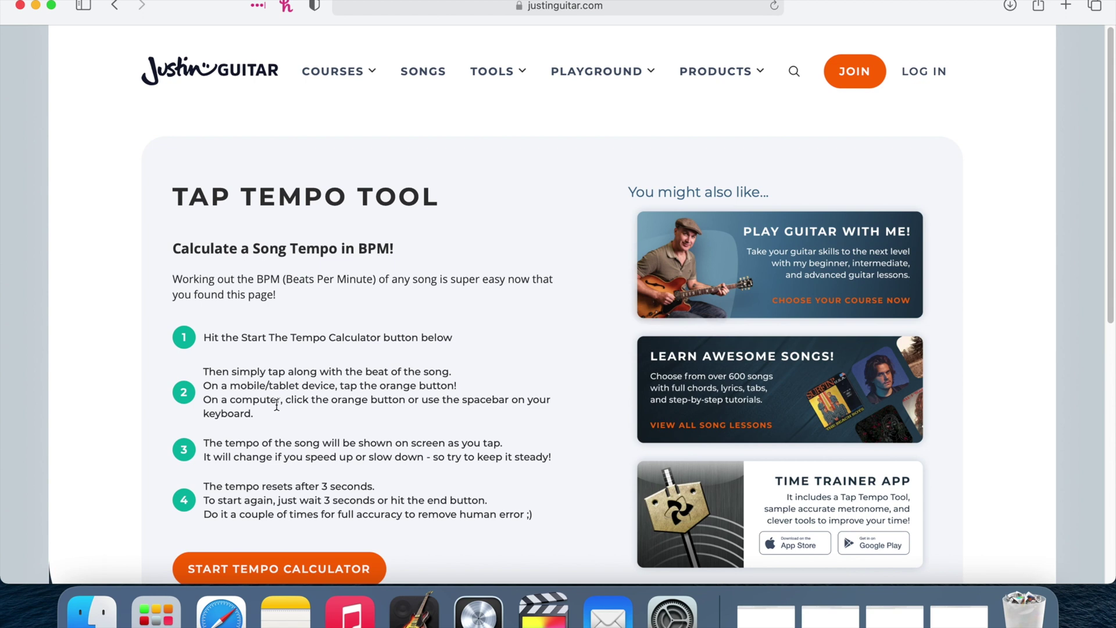
scroll(269, 405, down, 3)
click(235, 476)
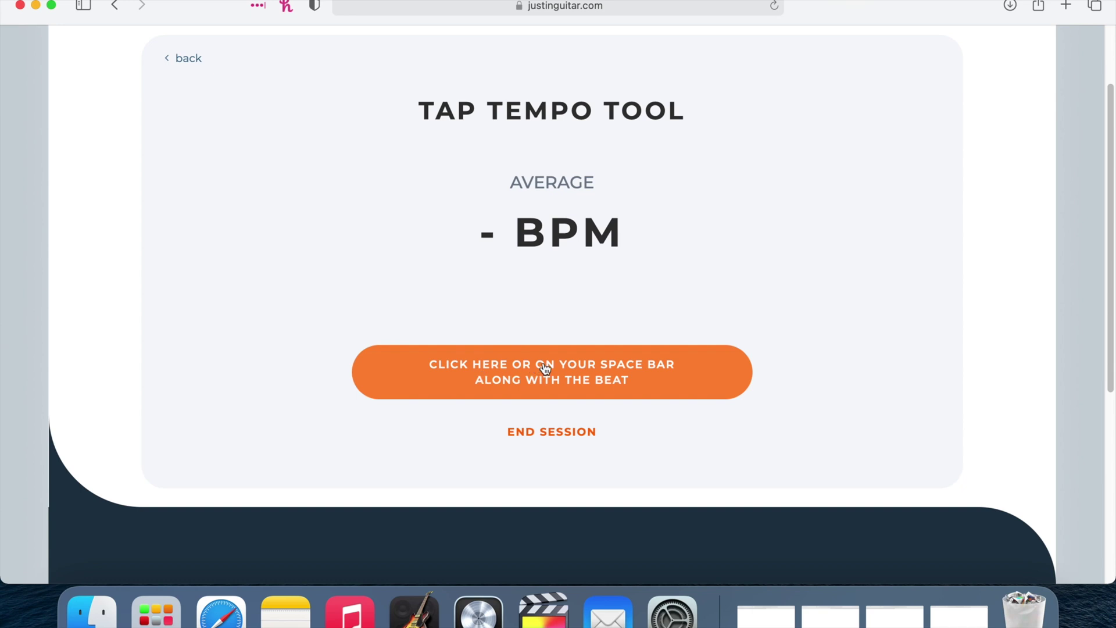
Tap along with the beat to measure about 71 BPM, then return to GarageBand's space.
click(515, 394)
click(515, 394)
click(515, 393)
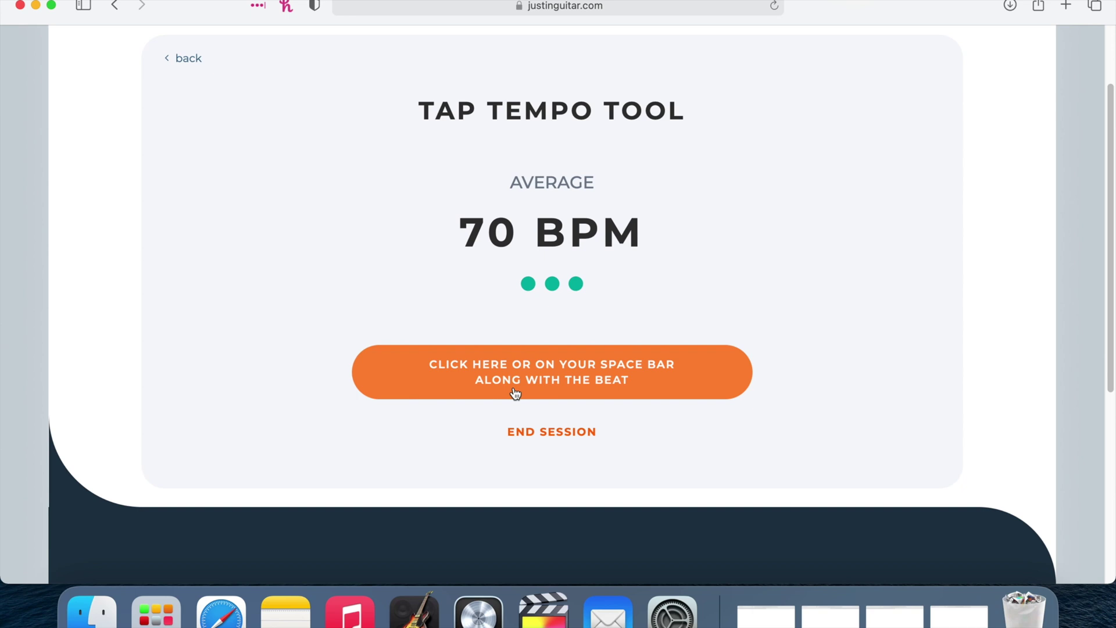
click(515, 394)
click(515, 393)
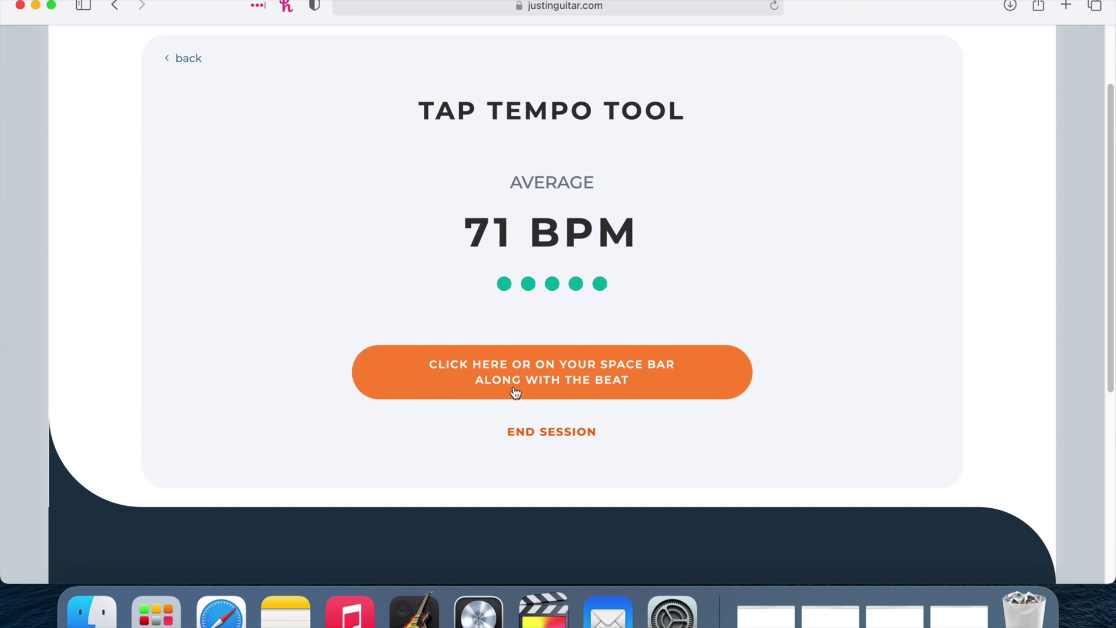
click(515, 394)
click(515, 394)
click(515, 393)
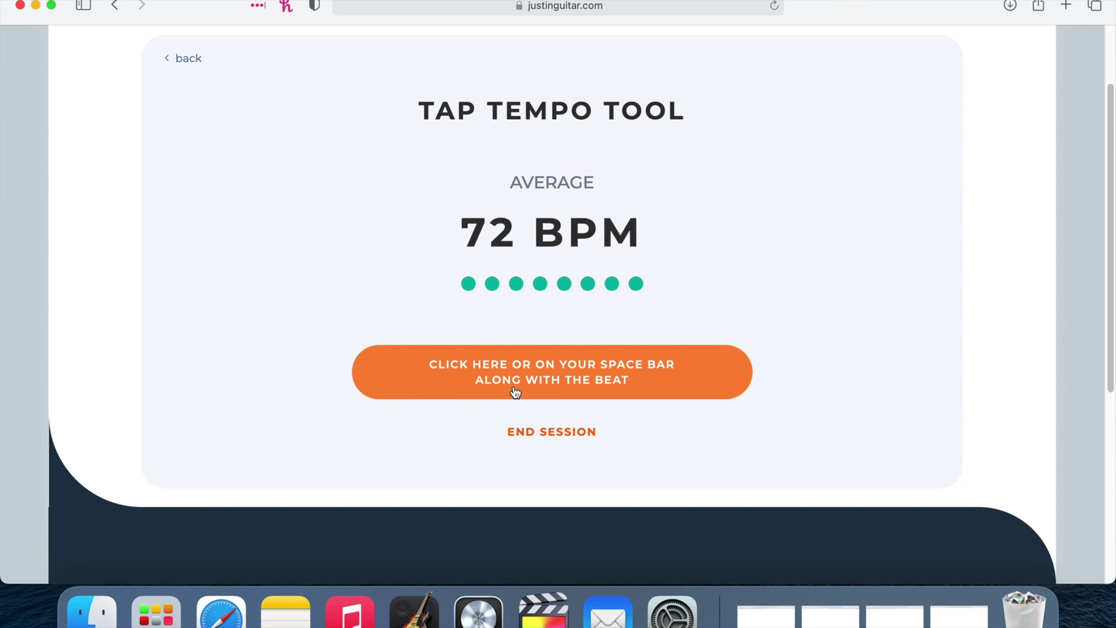
click(515, 394)
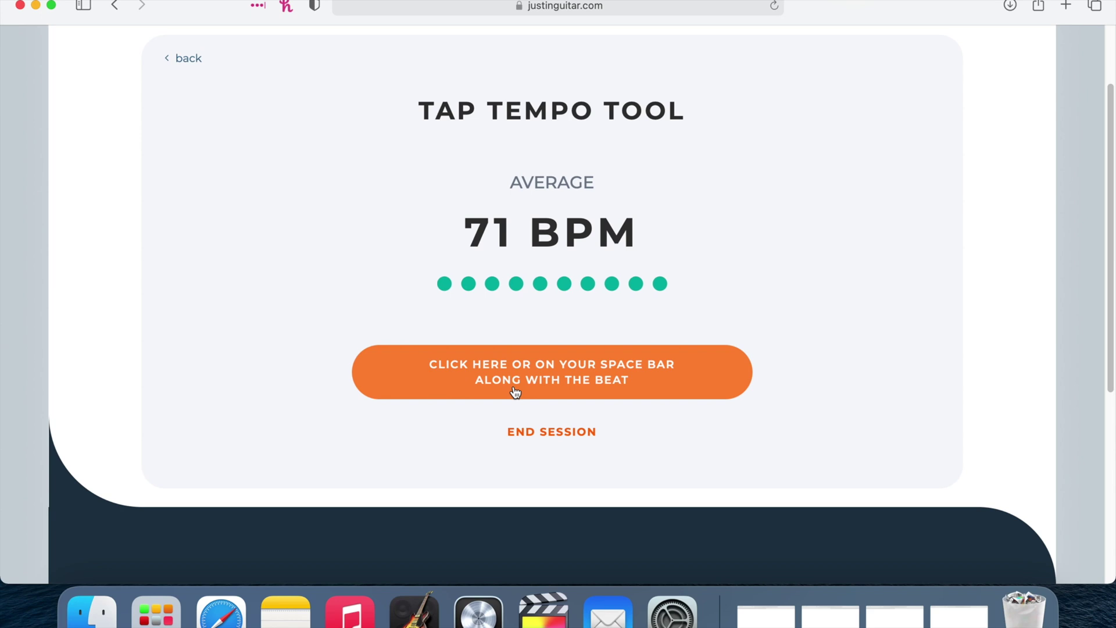
key(ctrl+Right)
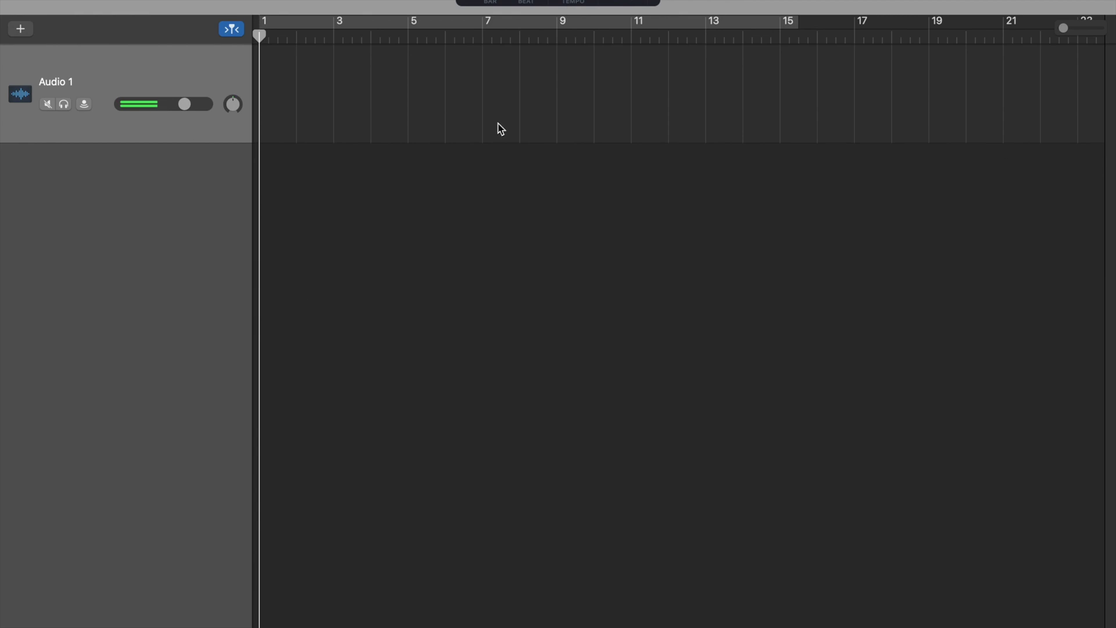
click(627, 23)
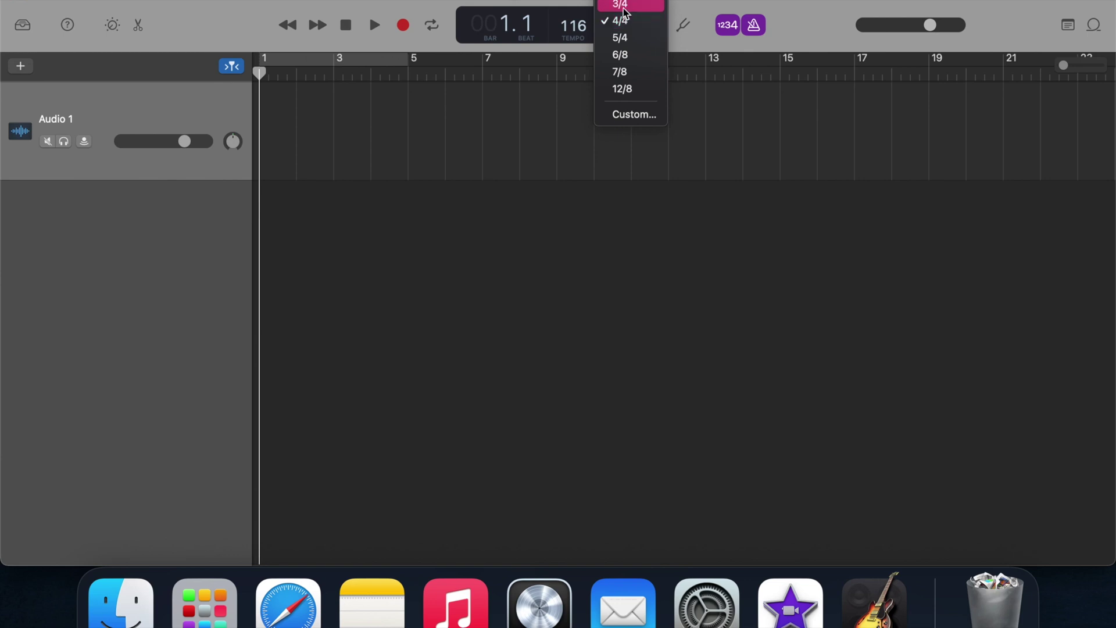
click(623, 5)
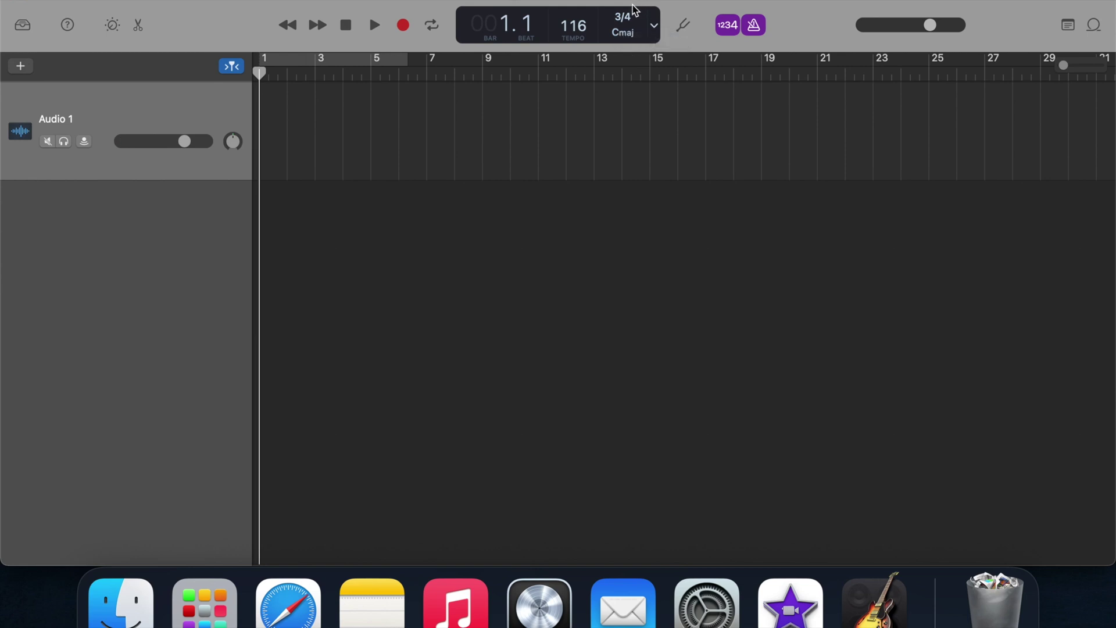
click(626, 18)
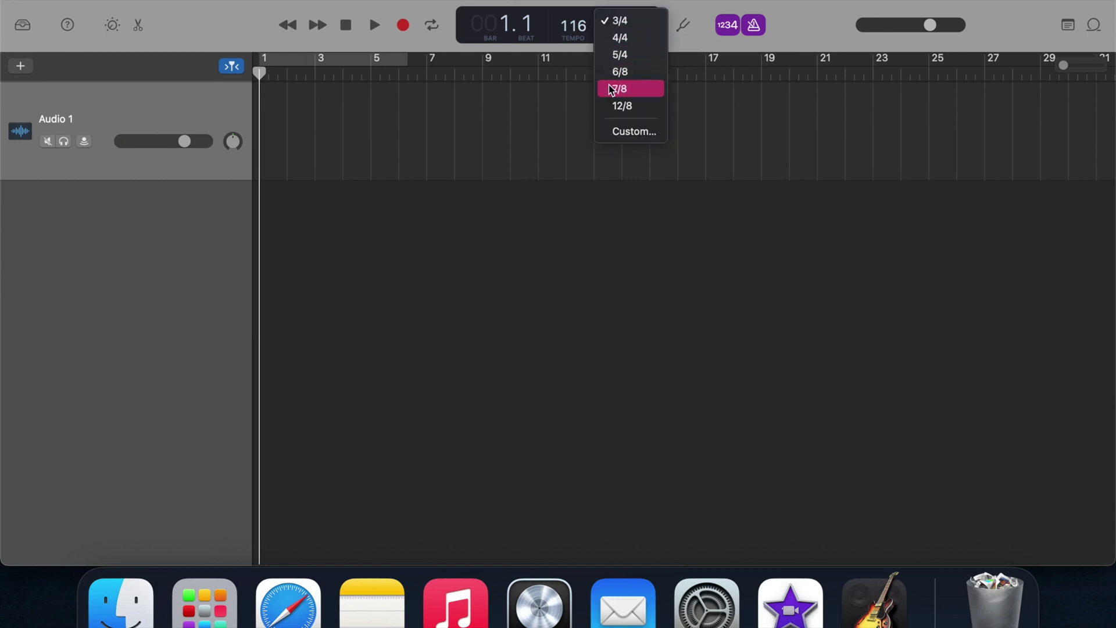
click(619, 20)
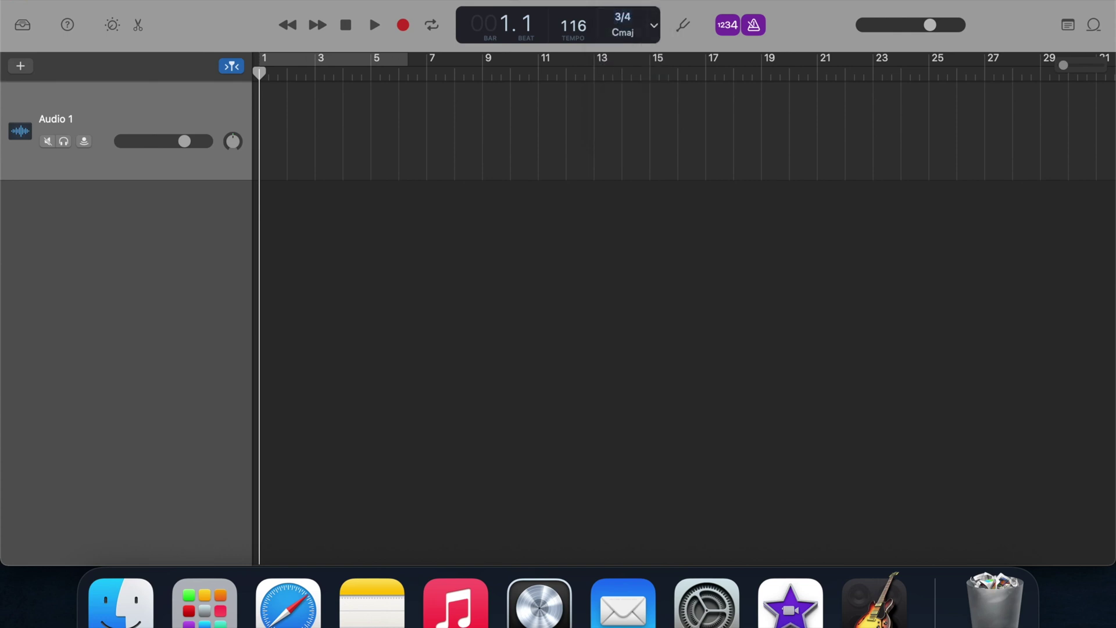
click(628, 19)
click(629, 38)
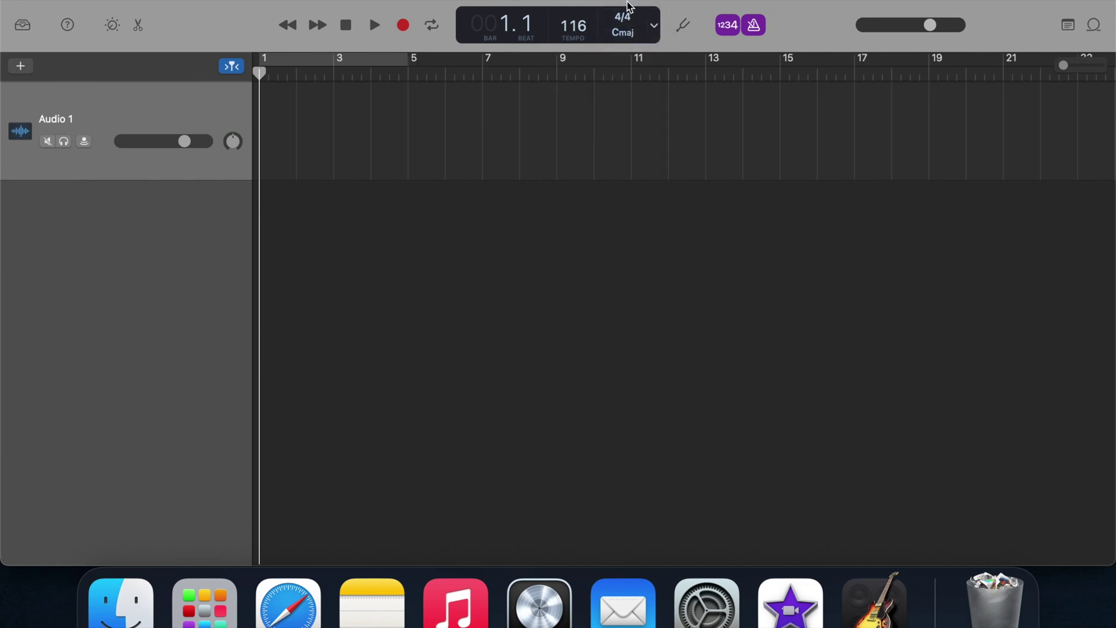
click(631, 43)
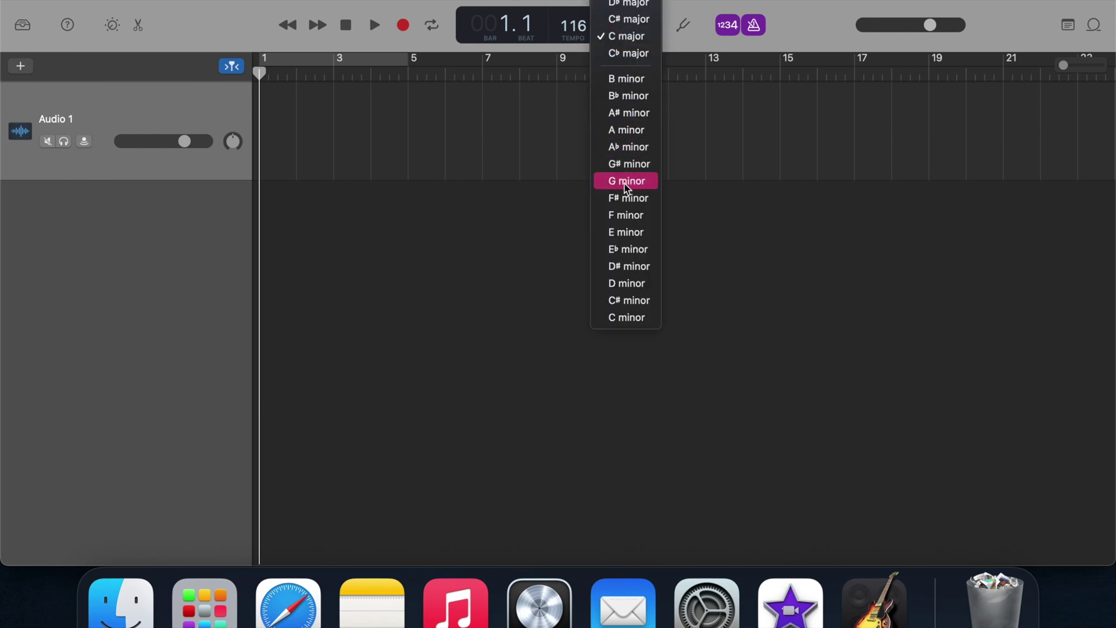
scroll(610, 165, up, 5)
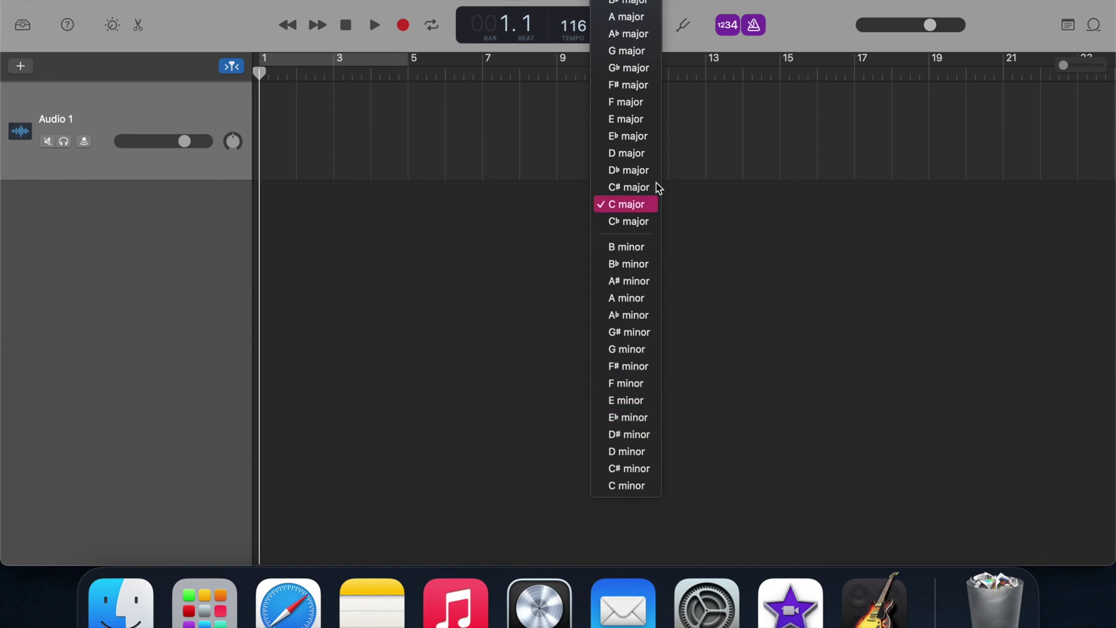
click(703, 142)
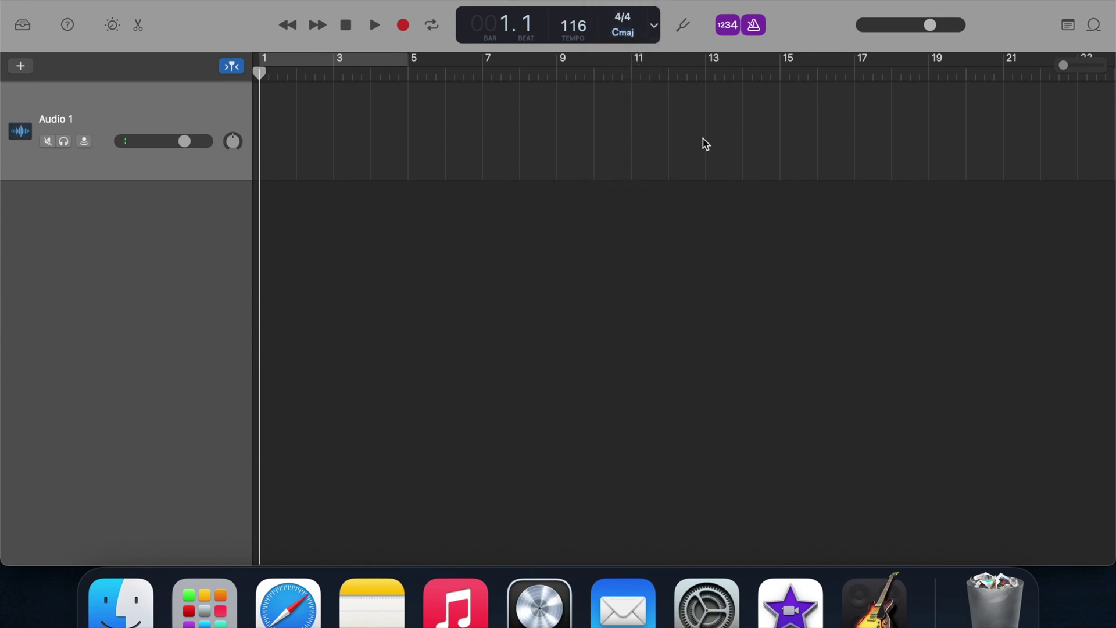
click(687, 28)
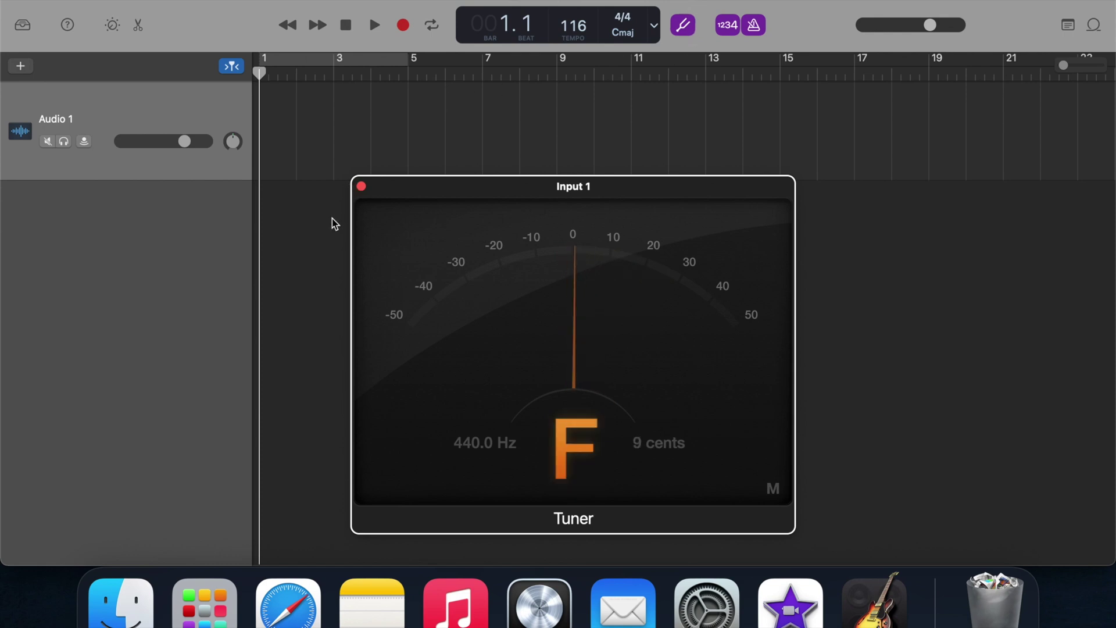
click(361, 186)
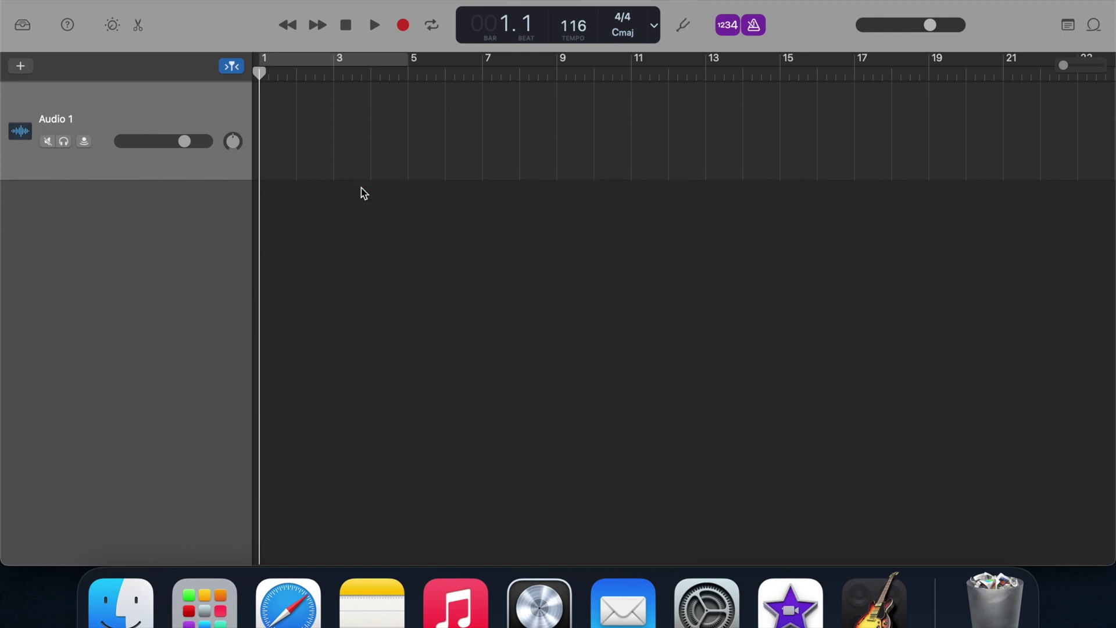
click(726, 25)
click(727, 32)
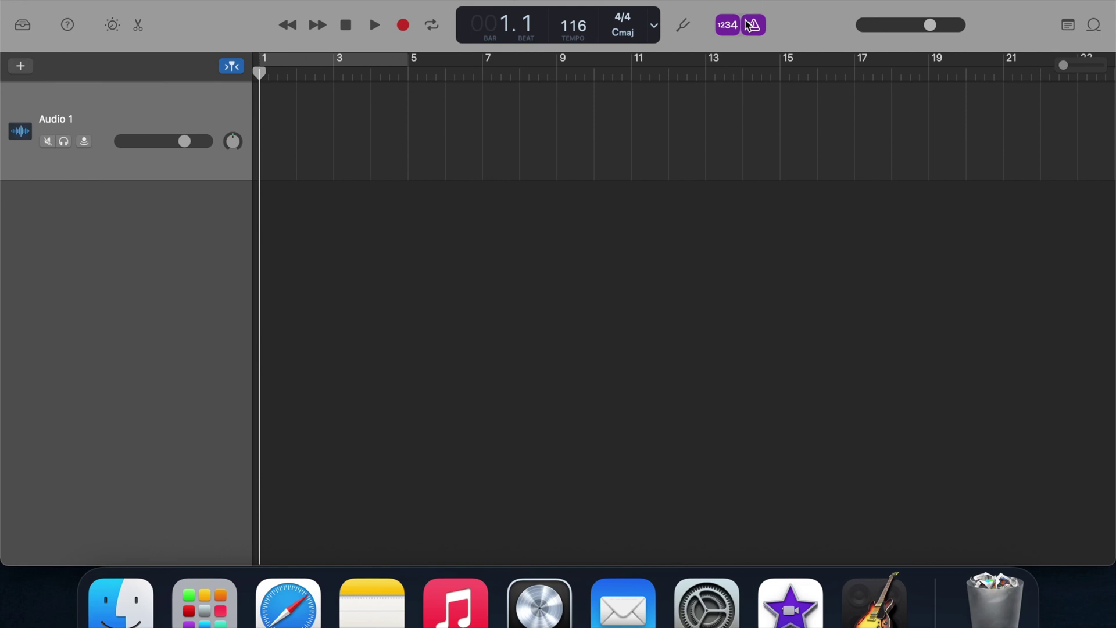
click(751, 26)
click(756, 30)
click(1067, 27)
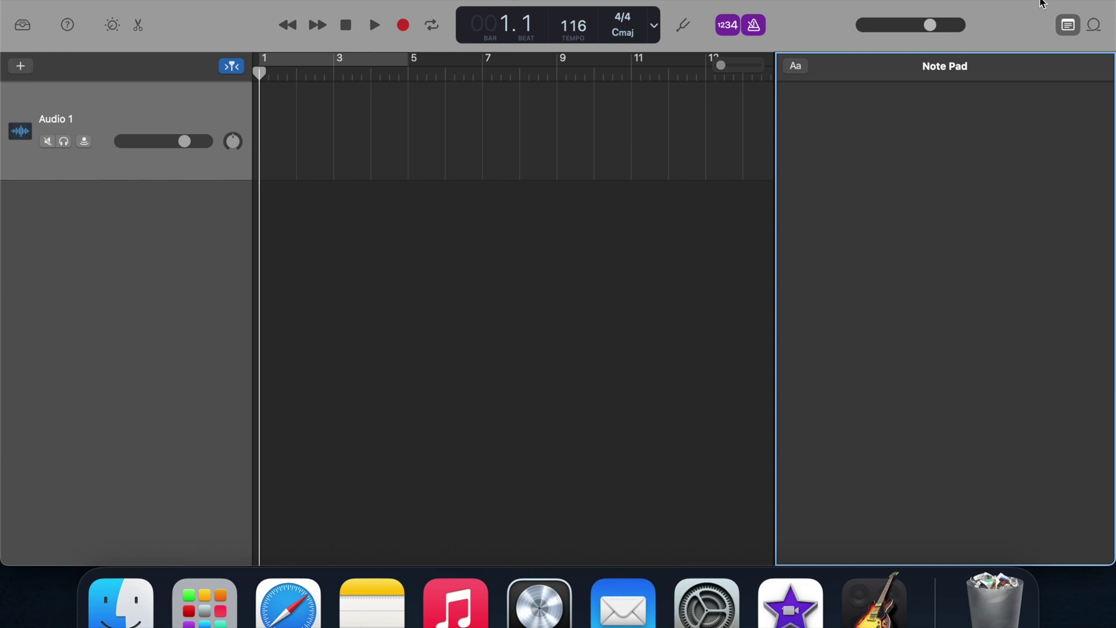
click(1071, 26)
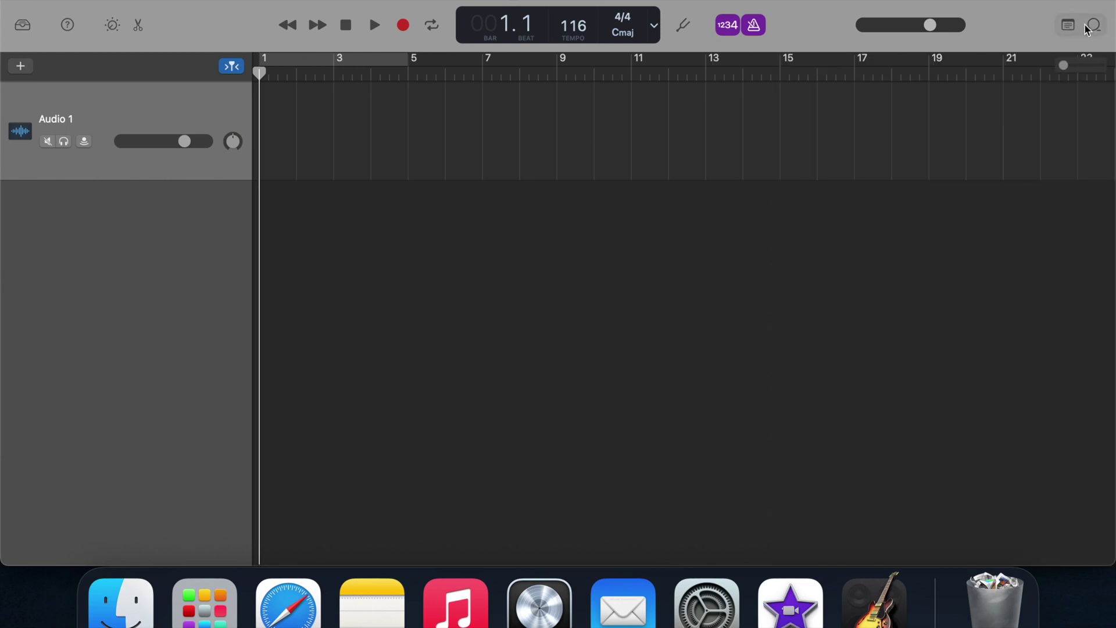
click(1087, 29)
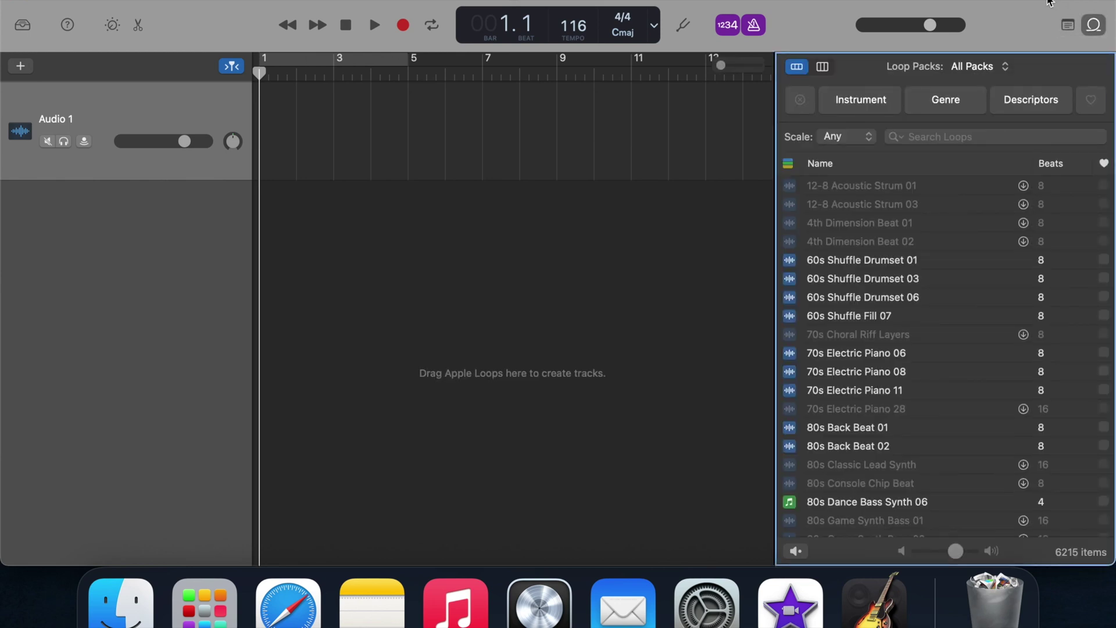
scroll(992, 236, down, 15)
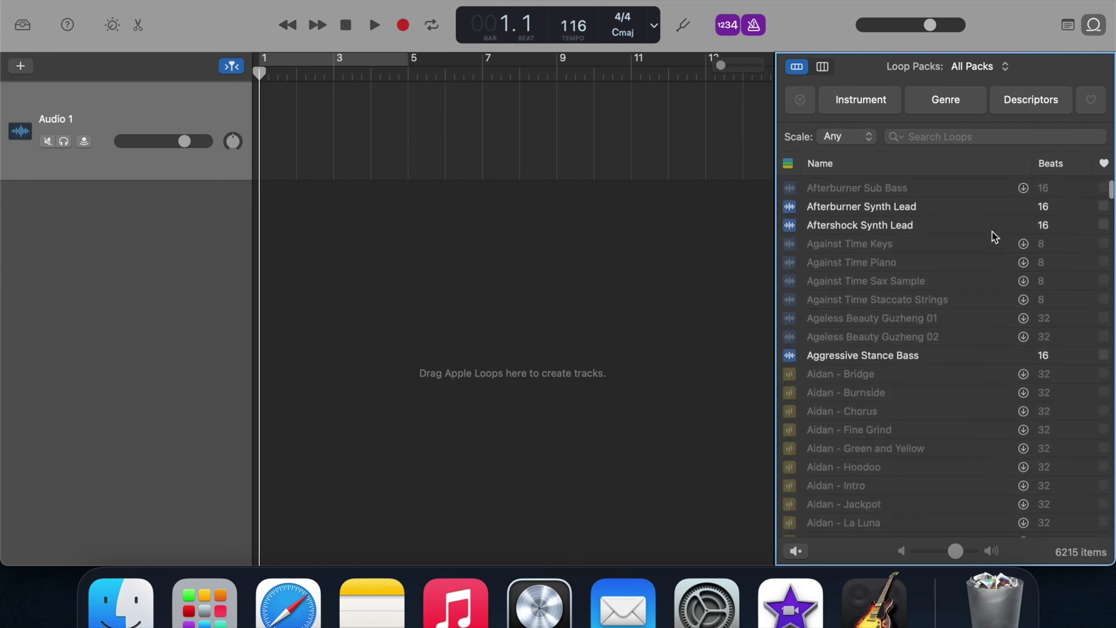
scroll(992, 236, up, 15)
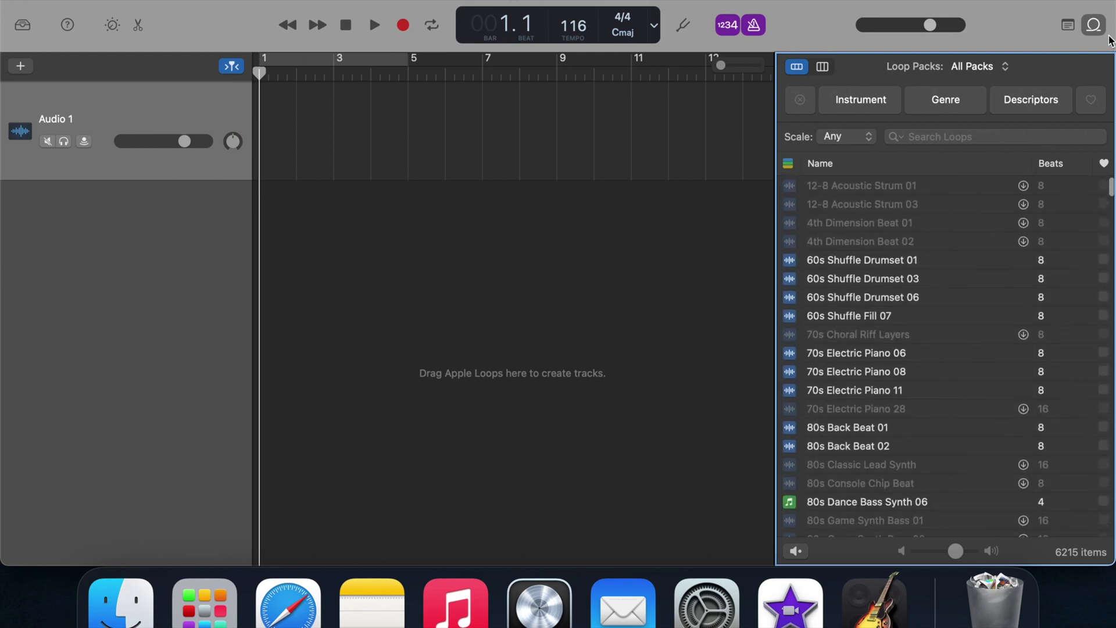
click(1095, 26)
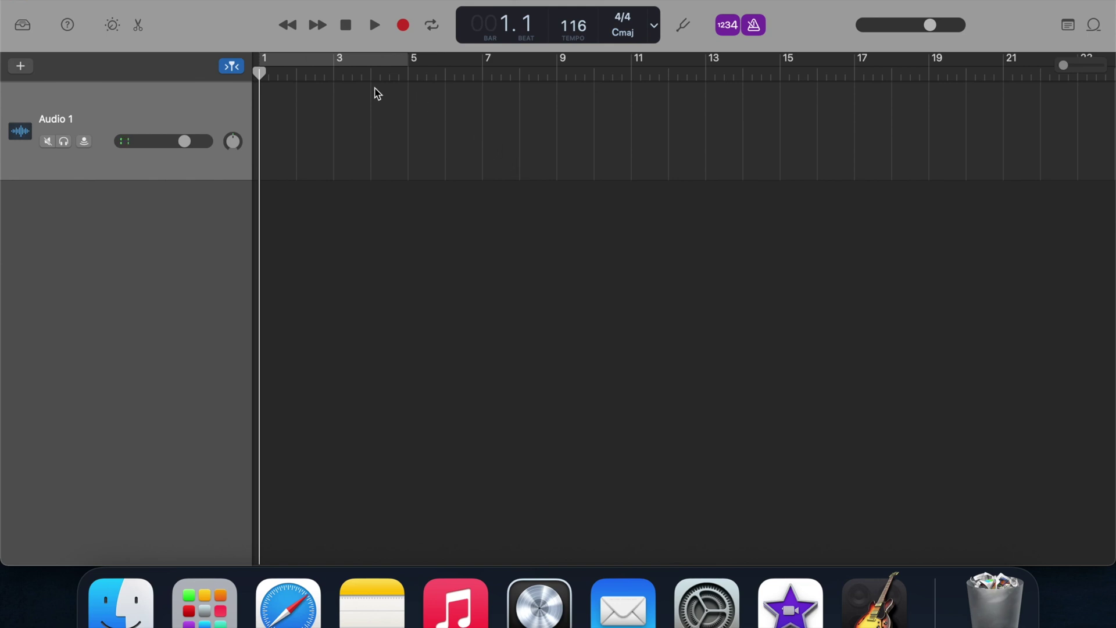
Move the playhead just before bar 1 and name the first track Lead Vocal.
drag(259, 74, 461, 112)
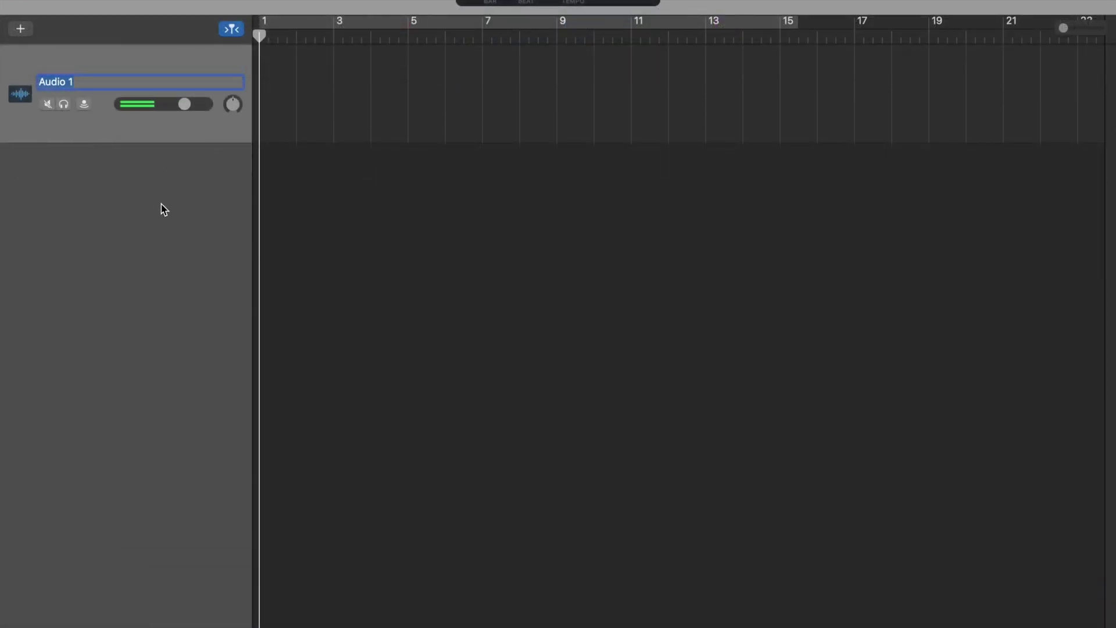
text(Lead Vocal)
key(Return)
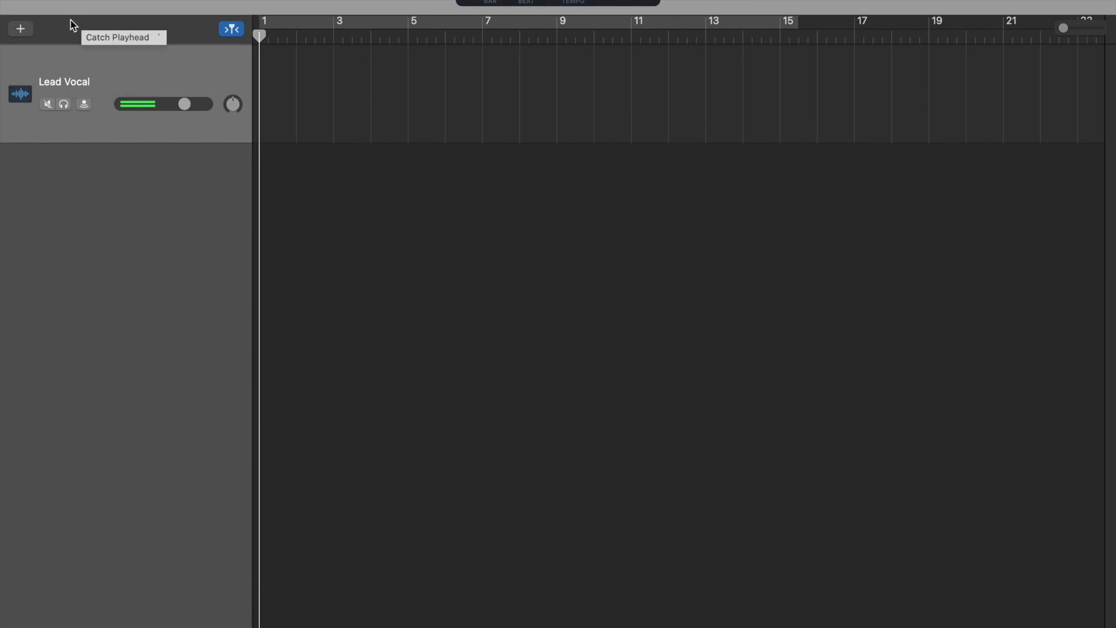
Add a second audio track, hide the side panels, and name it Acoustic Guitar.
click(23, 30)
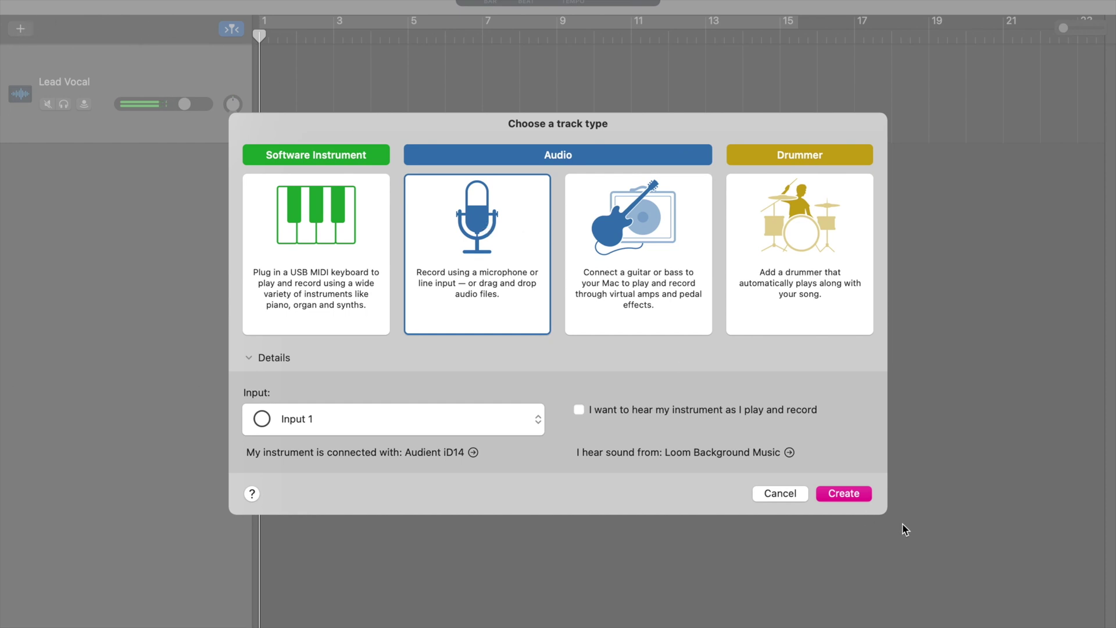
click(843, 492)
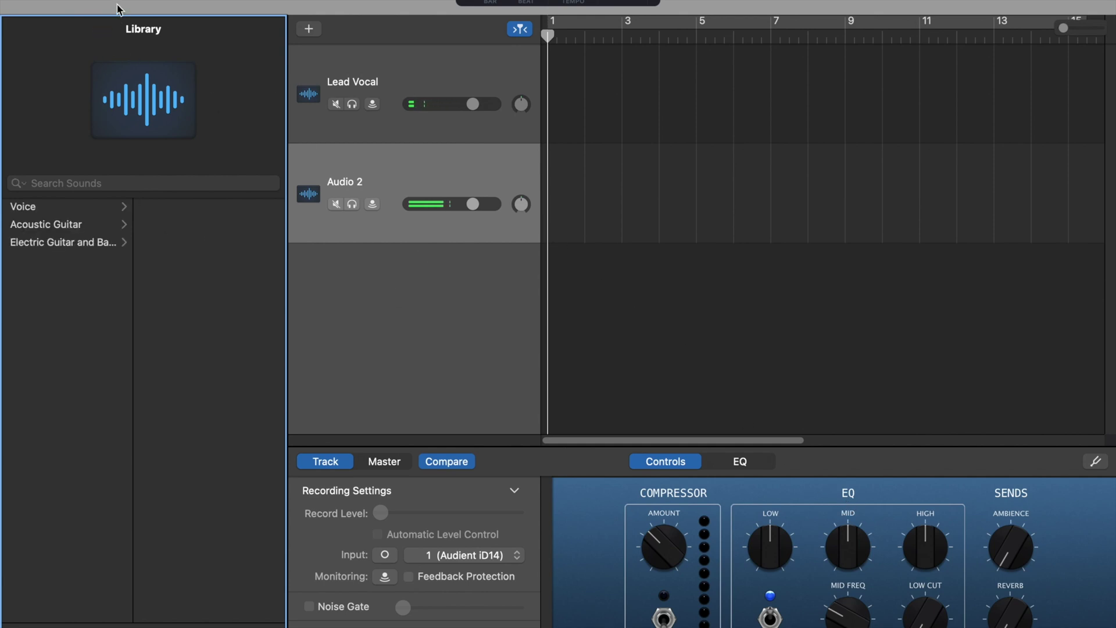
click(32, 4)
click(14, 5)
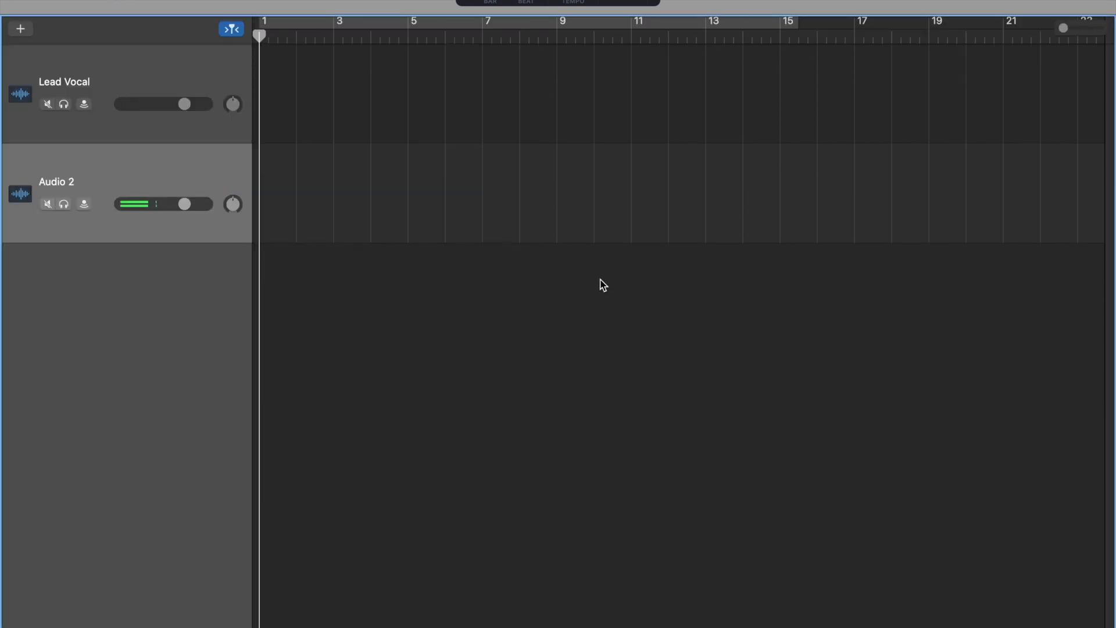
double_click(80, 182)
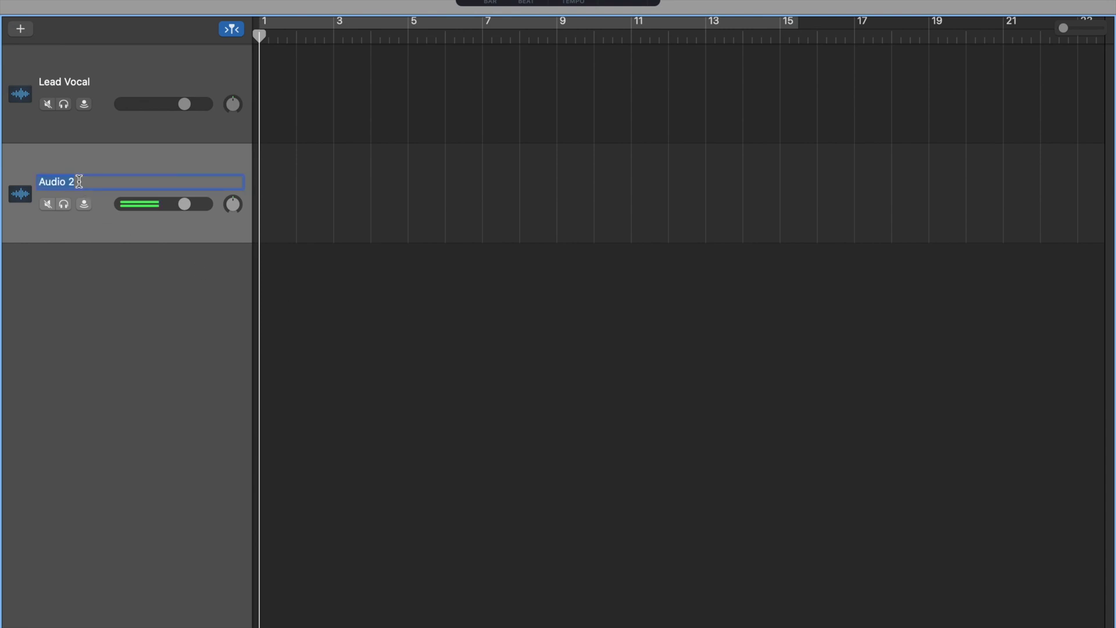
text(ACoustic)
key(BackSpace)
key(BackSpace)
key(BackSpace)
key(BackSpace)
key(BackSpace)
key(BackSpace)
key(BackSpace)
key(BackSpace)
text(coustic Guitar)
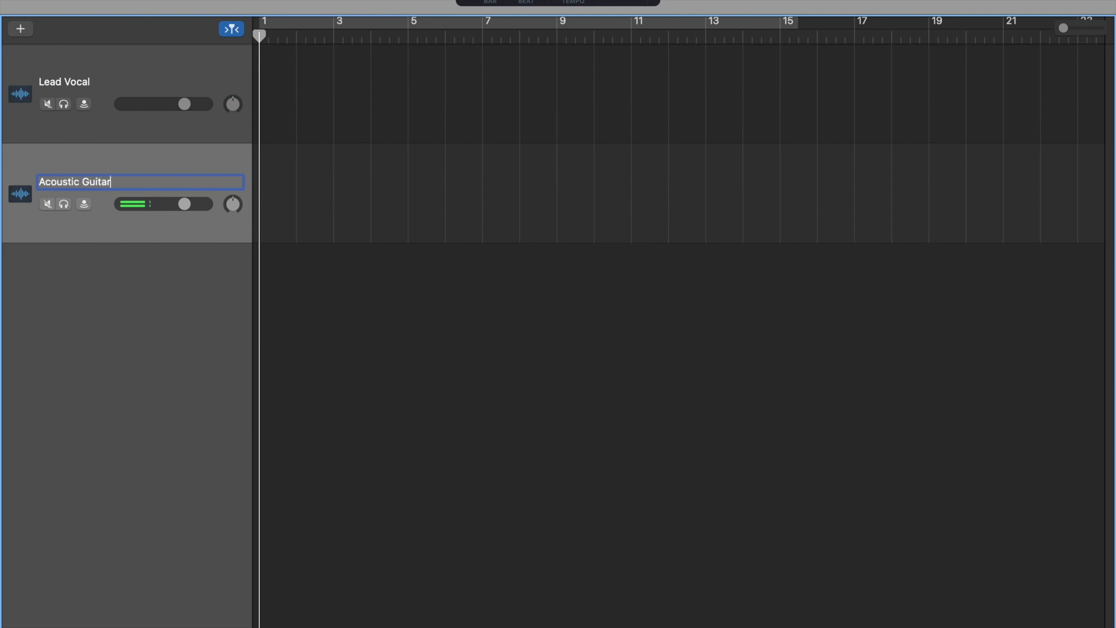
key(Return)
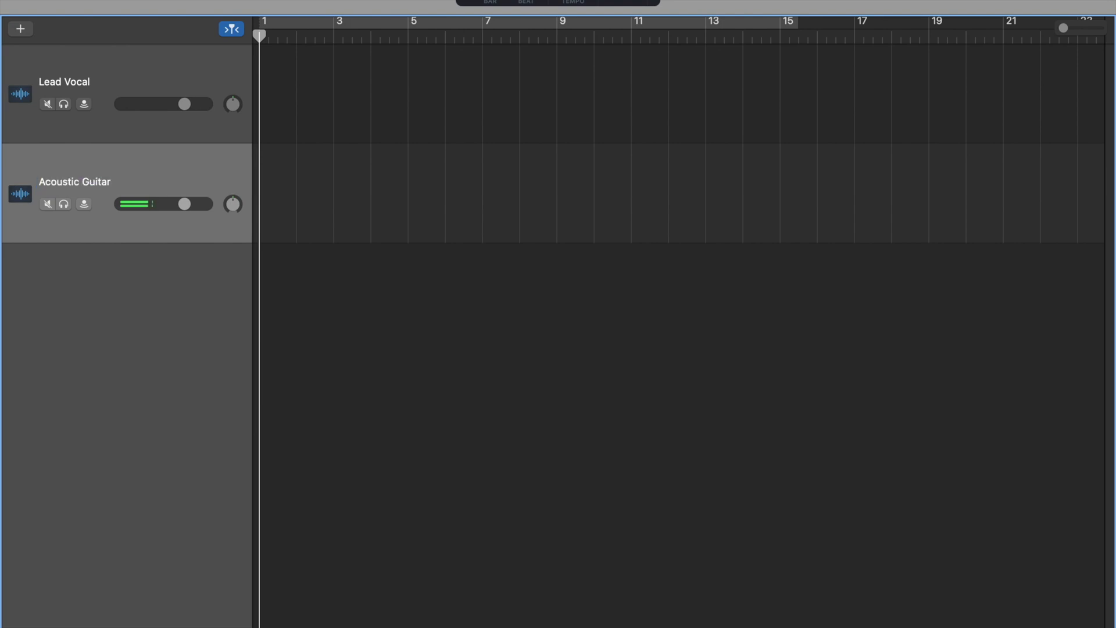
Add a microphone audio track, Audio 3, recording from Input 2, with Library and Smart Controls hidden.
click(20, 29)
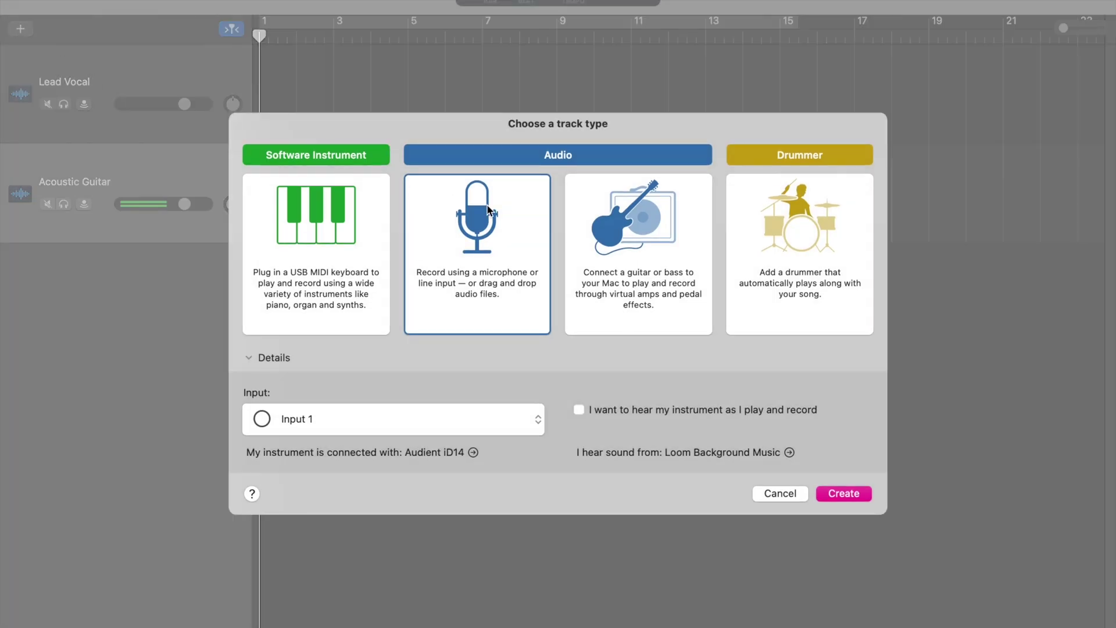
click(341, 425)
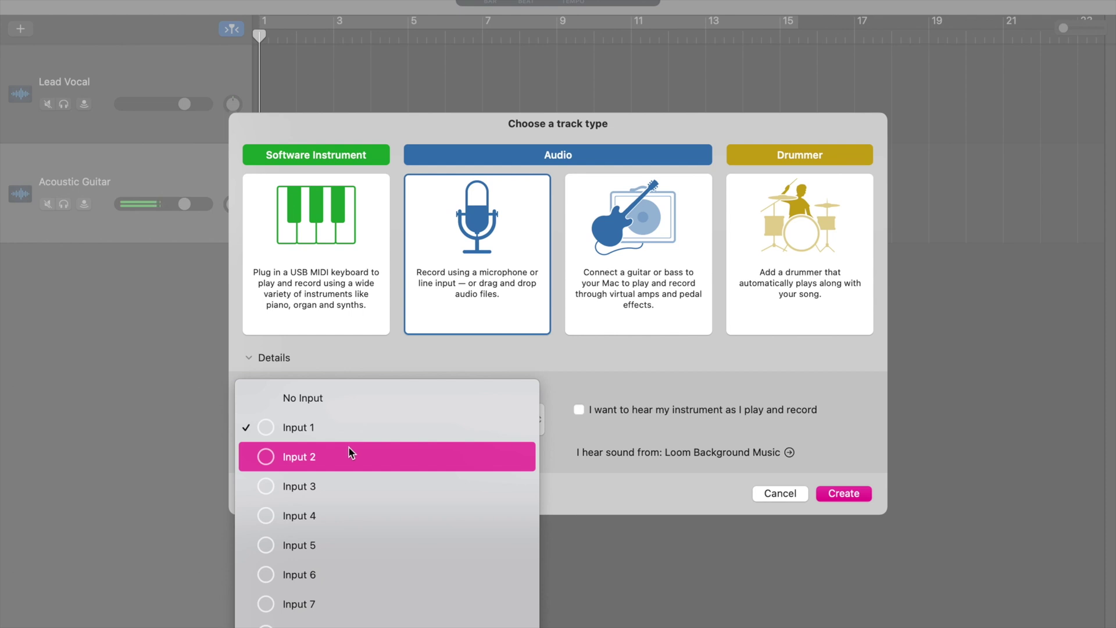
click(349, 452)
click(839, 491)
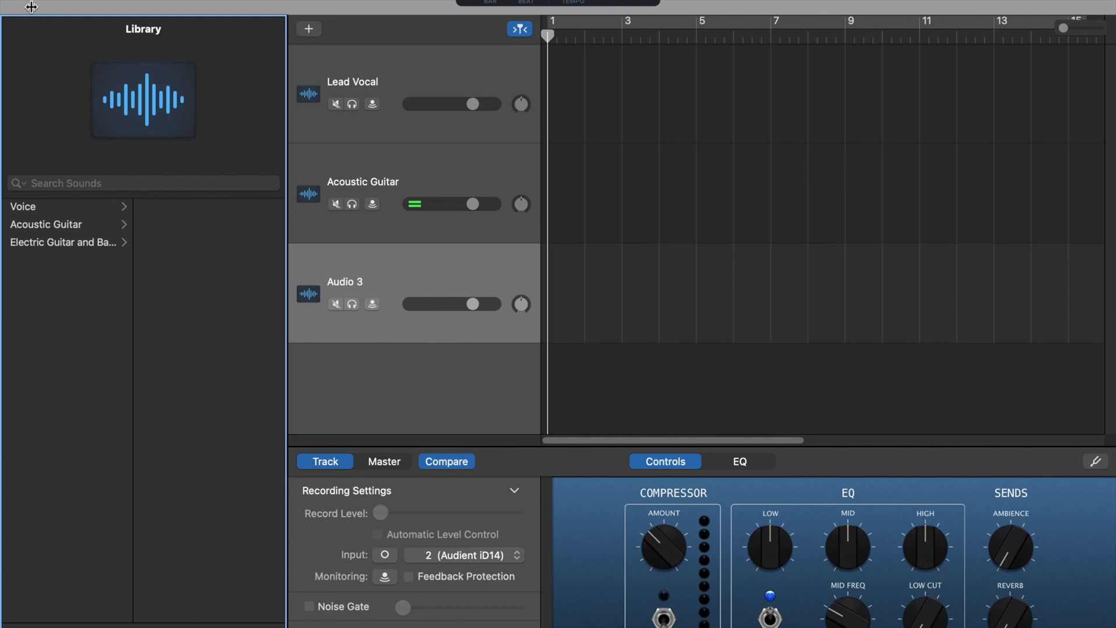
click(79, 1)
key(b)
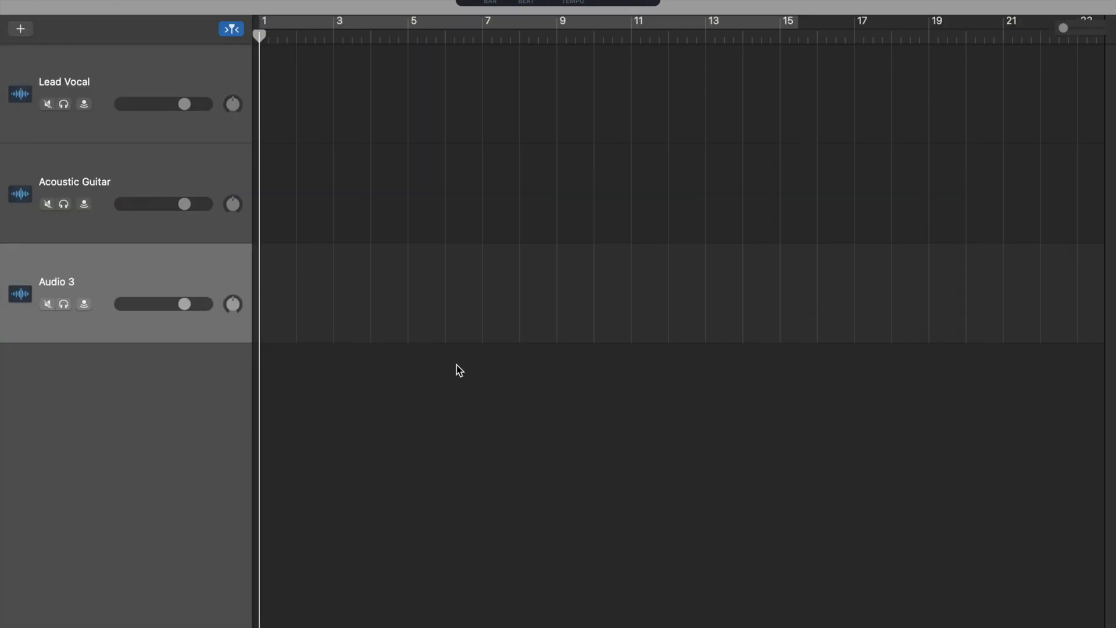
Record a short test take on Audio 3, then delete it.
click(405, 1)
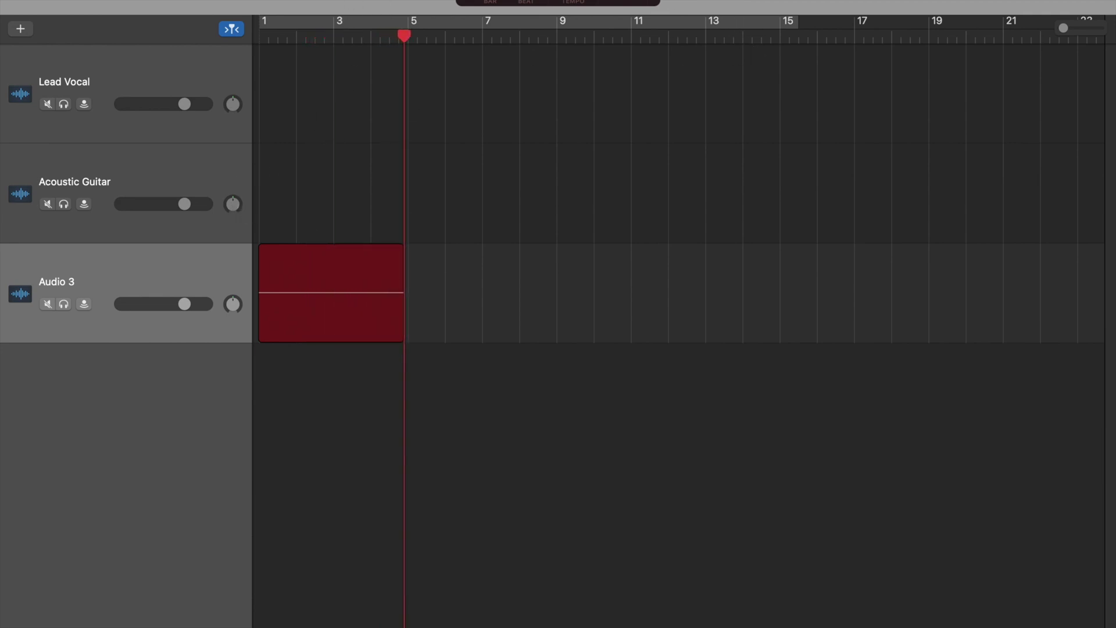
key(space)
key(Delete)
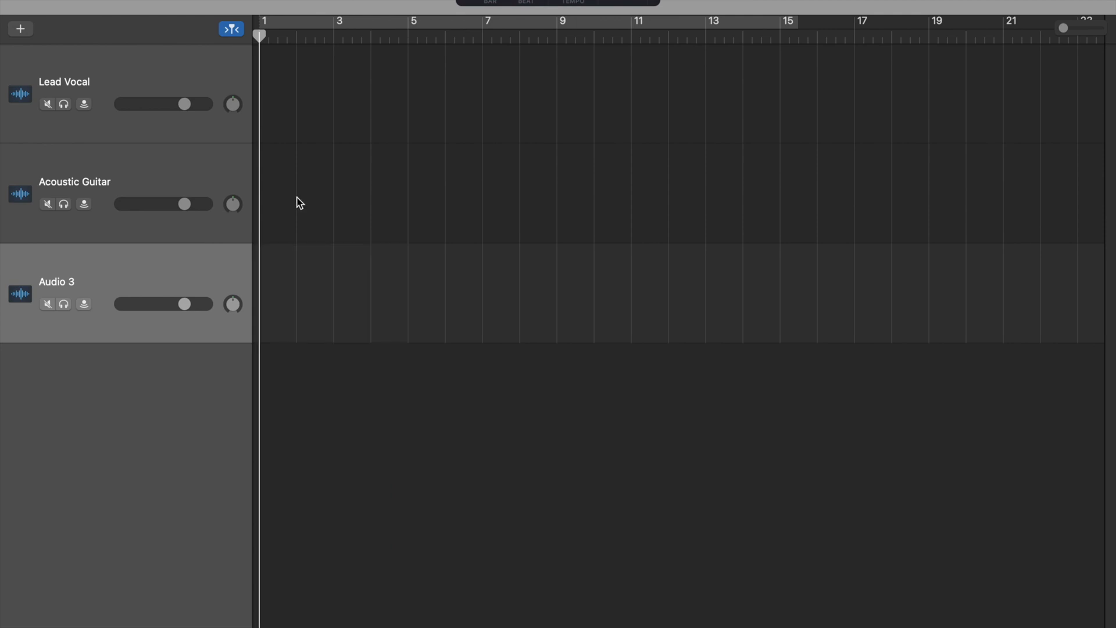
Record the Lead Vocal#01 take over bars 1–3 with input monitoring on, then disable monitoring.
click(176, 83)
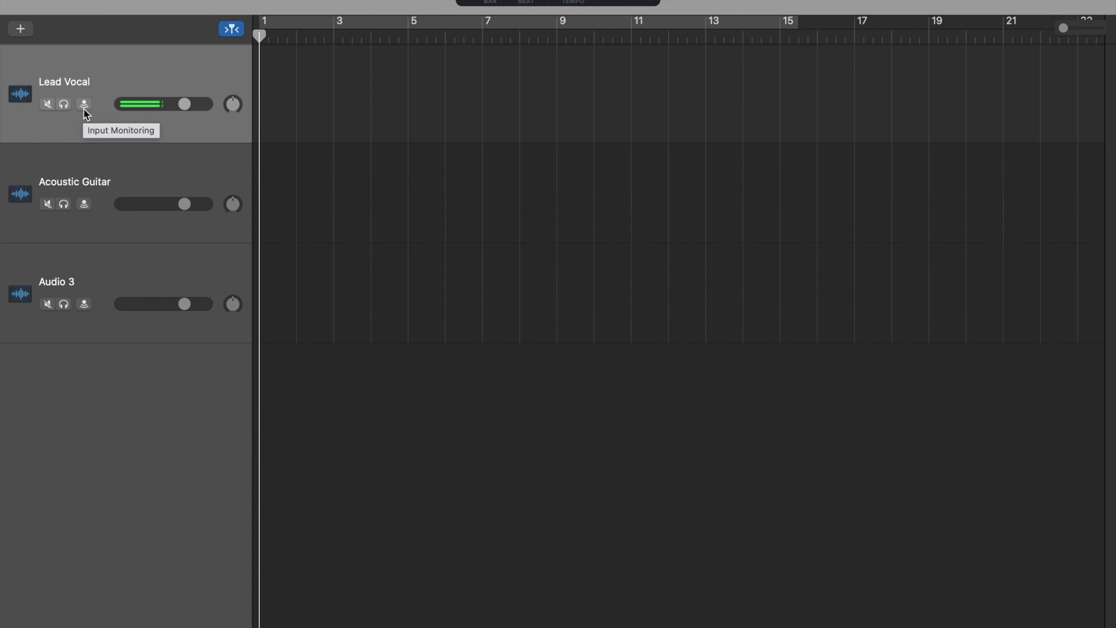
click(84, 104)
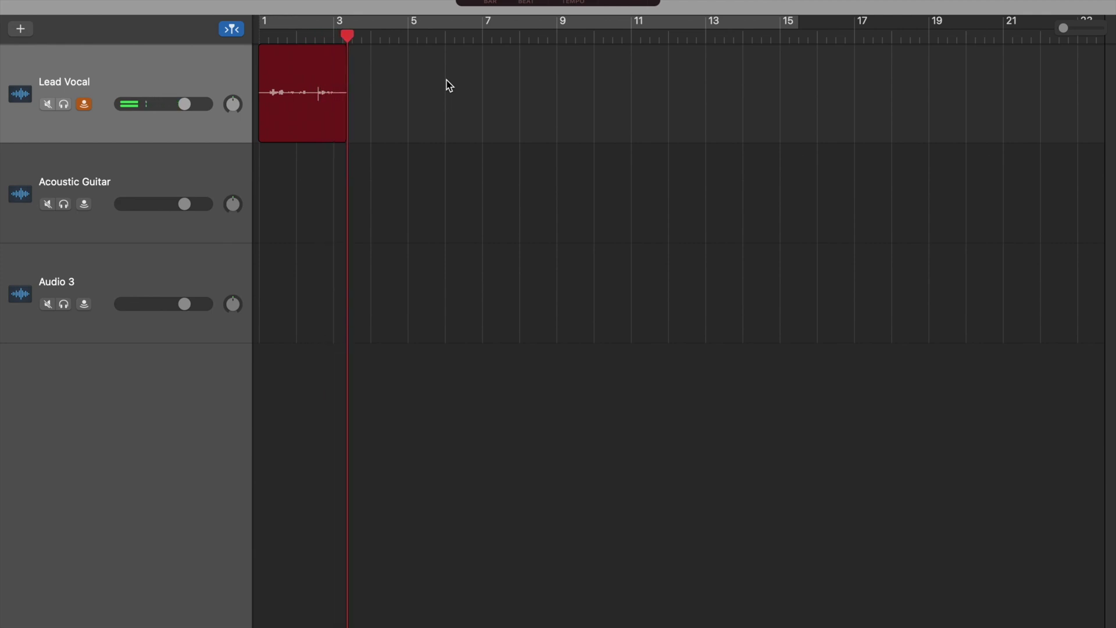
key(space)
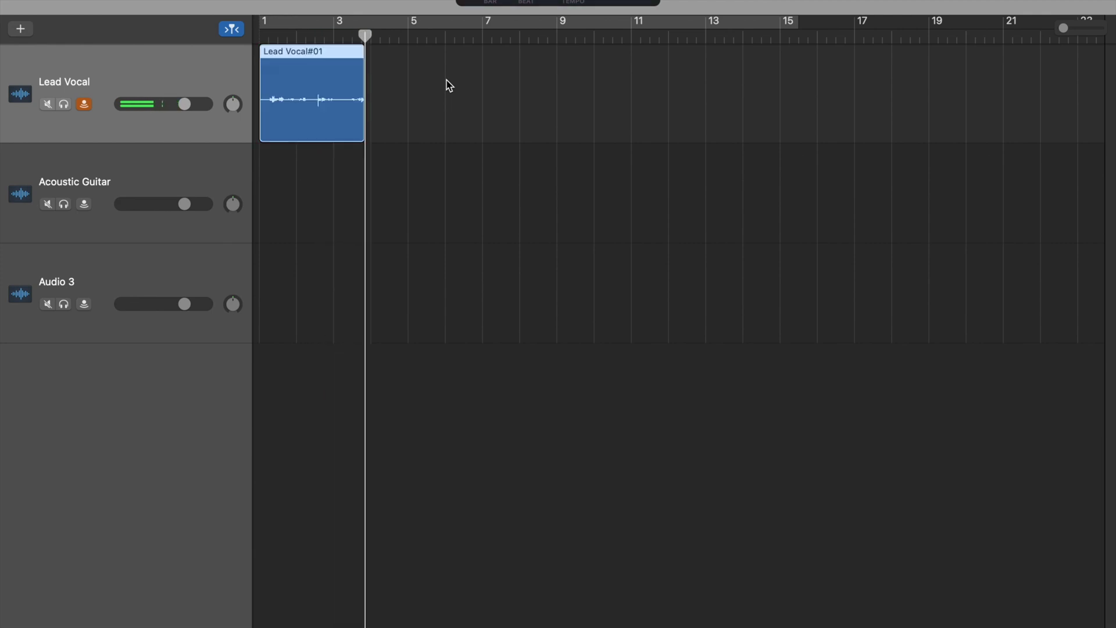
click(83, 106)
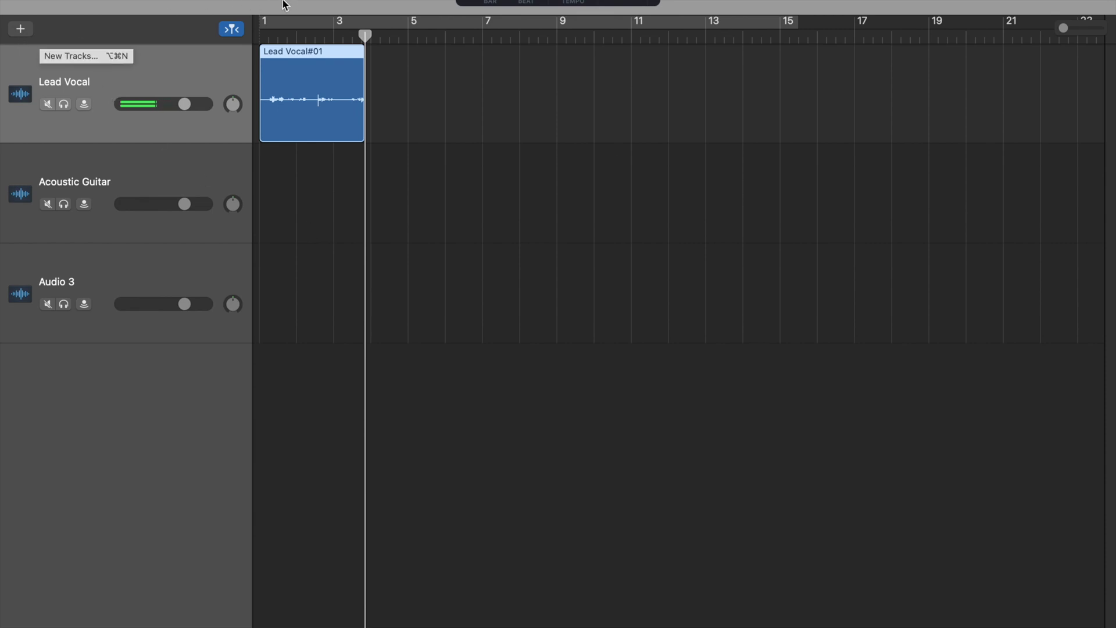
Return the playhead to the start and add a guitar/bass amp track with Smart Controls hidden.
key(Return)
click(21, 28)
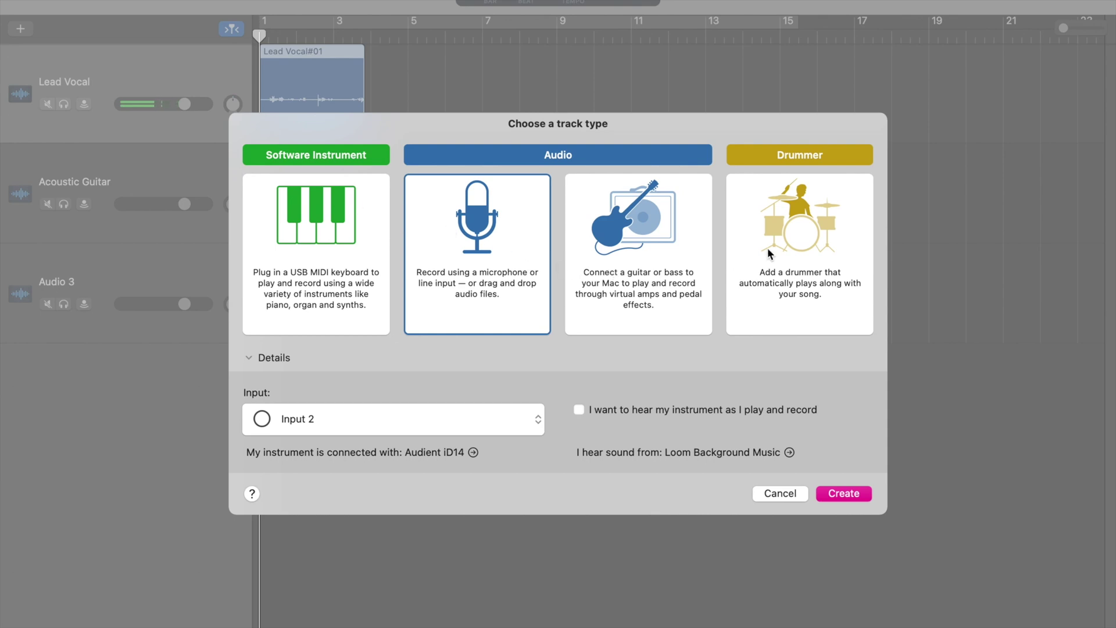
click(610, 261)
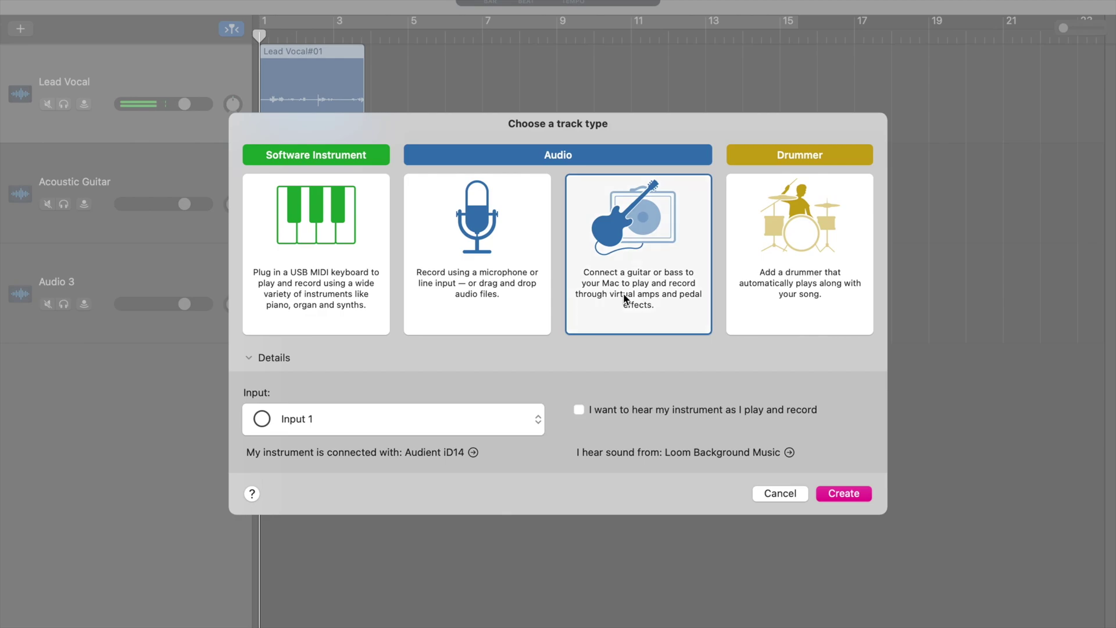
click(843, 493)
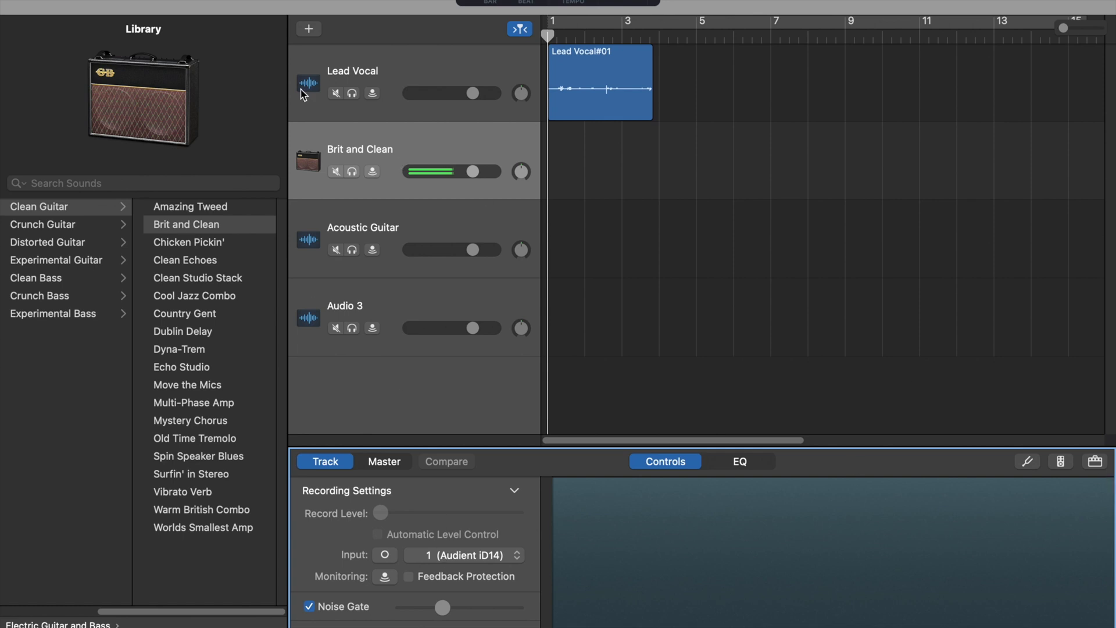
click(124, 1)
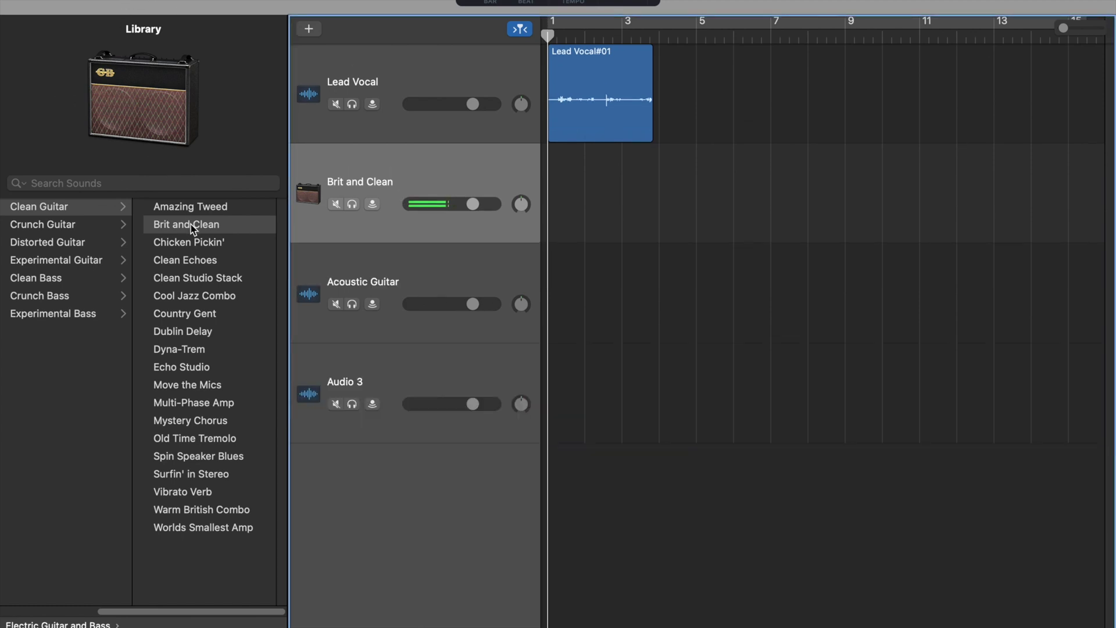
Audition Clean Guitar patches such as Clean Studio Stack, Echo Studio and Mystery Chorus, settling on Dublin Delay.
click(73, 242)
click(70, 278)
click(67, 248)
click(58, 230)
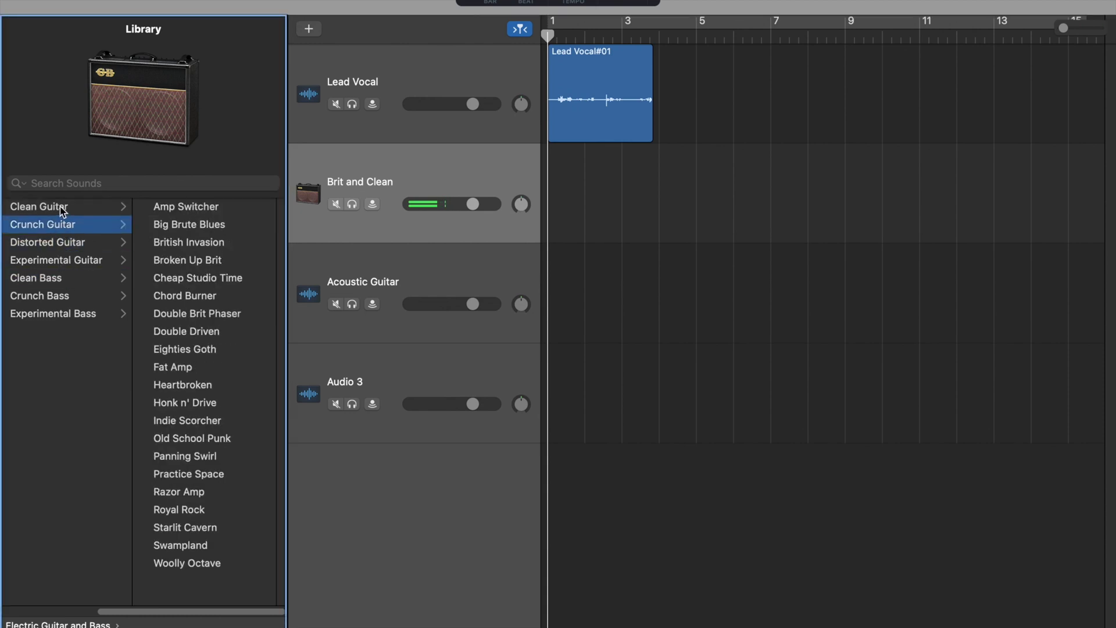
click(62, 209)
click(166, 279)
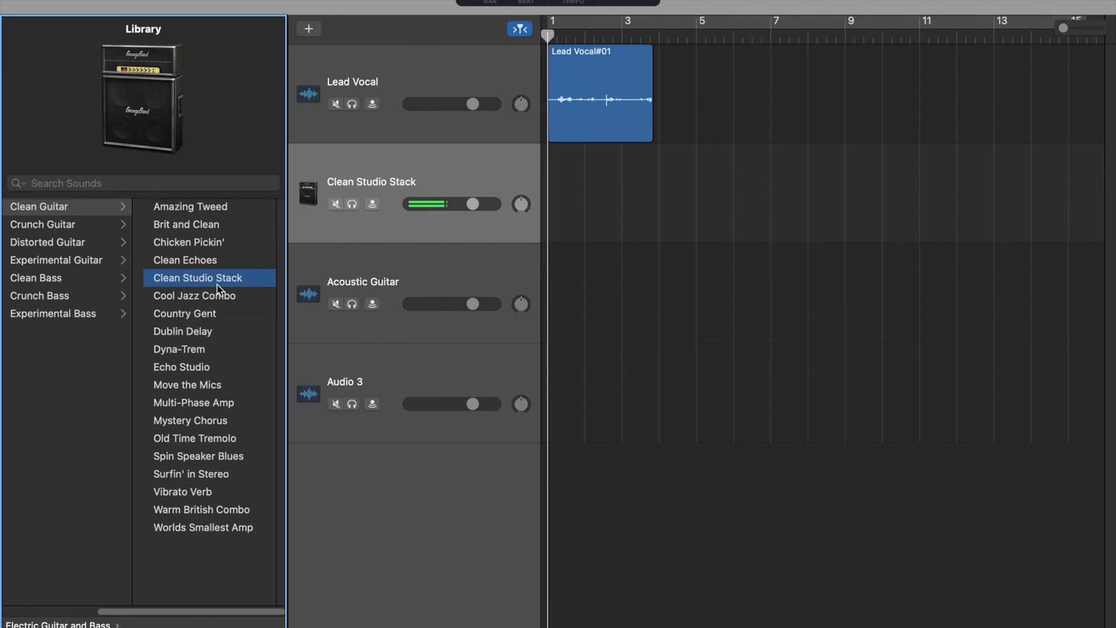
click(169, 300)
click(169, 332)
click(183, 365)
click(190, 420)
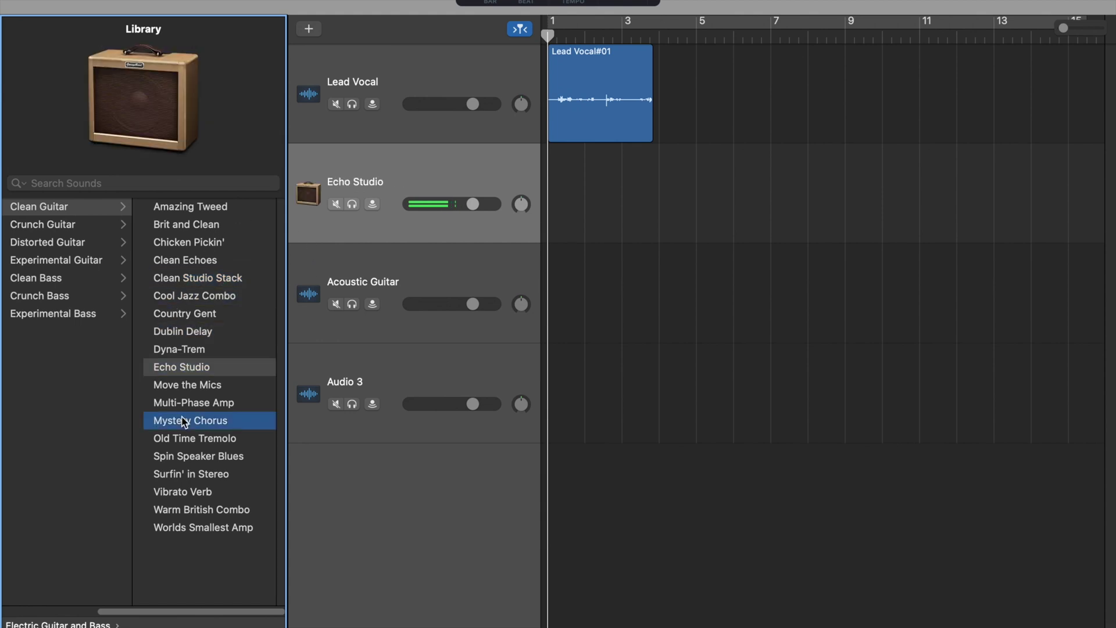
click(214, 329)
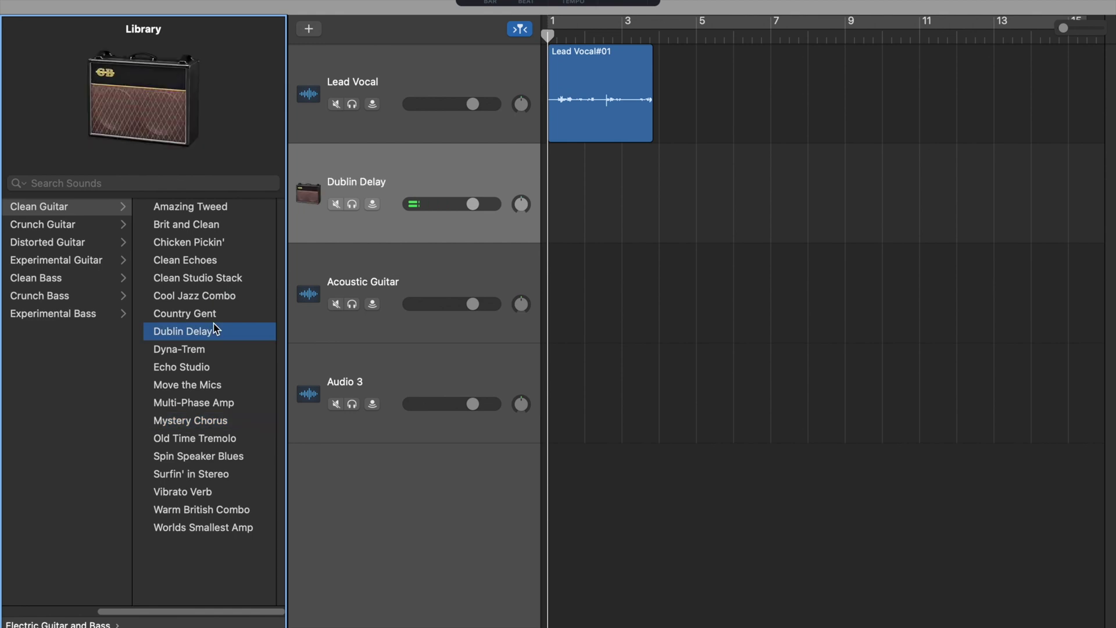
Try Condensator and Mosquitar, then set the amp track to Experimental Bass > Alien Waves.
click(38, 278)
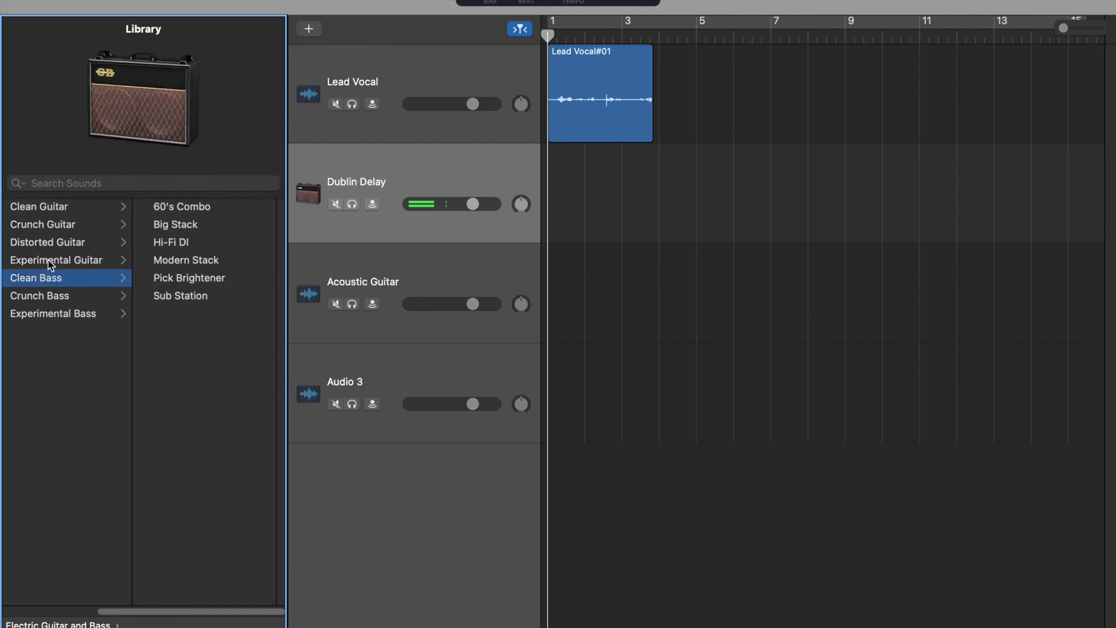
click(61, 260)
click(150, 245)
mouse_move(112, 141)
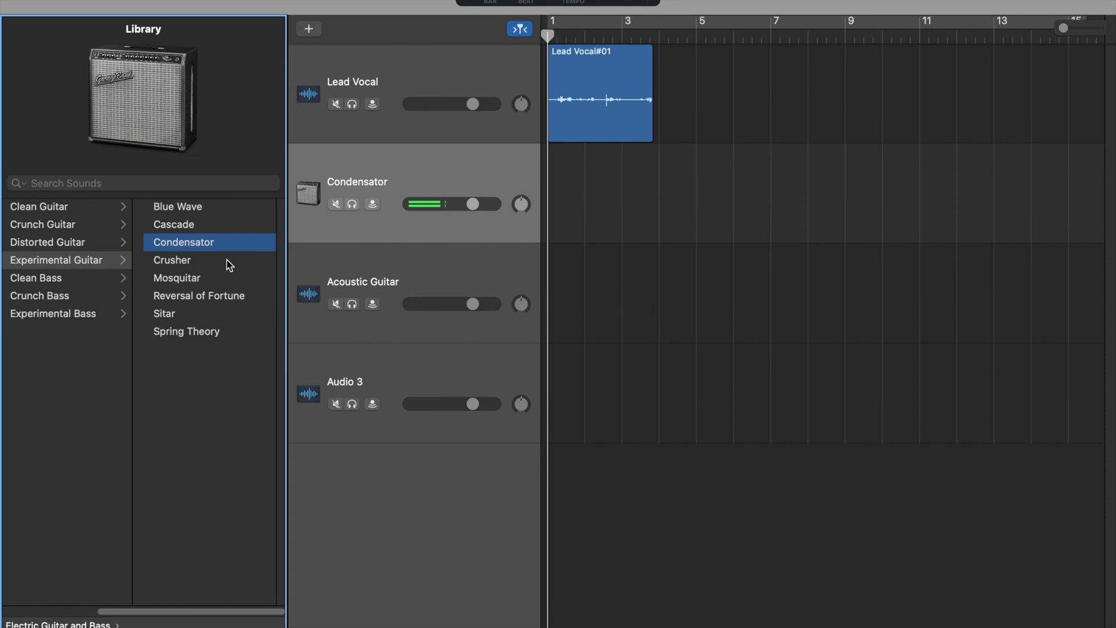
click(177, 278)
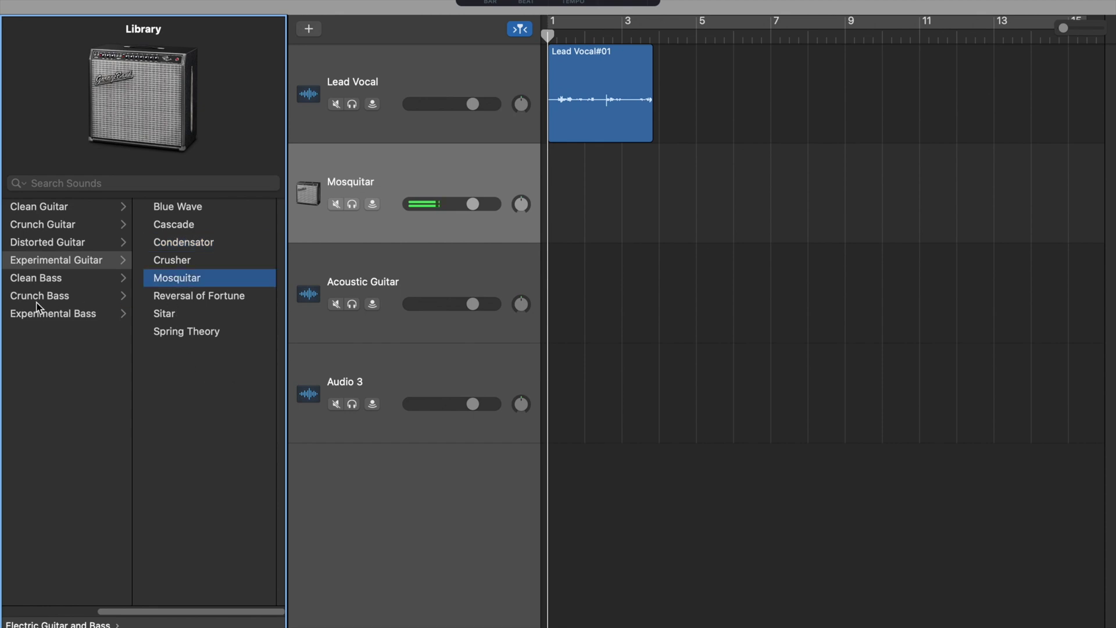
click(70, 296)
click(69, 317)
click(175, 207)
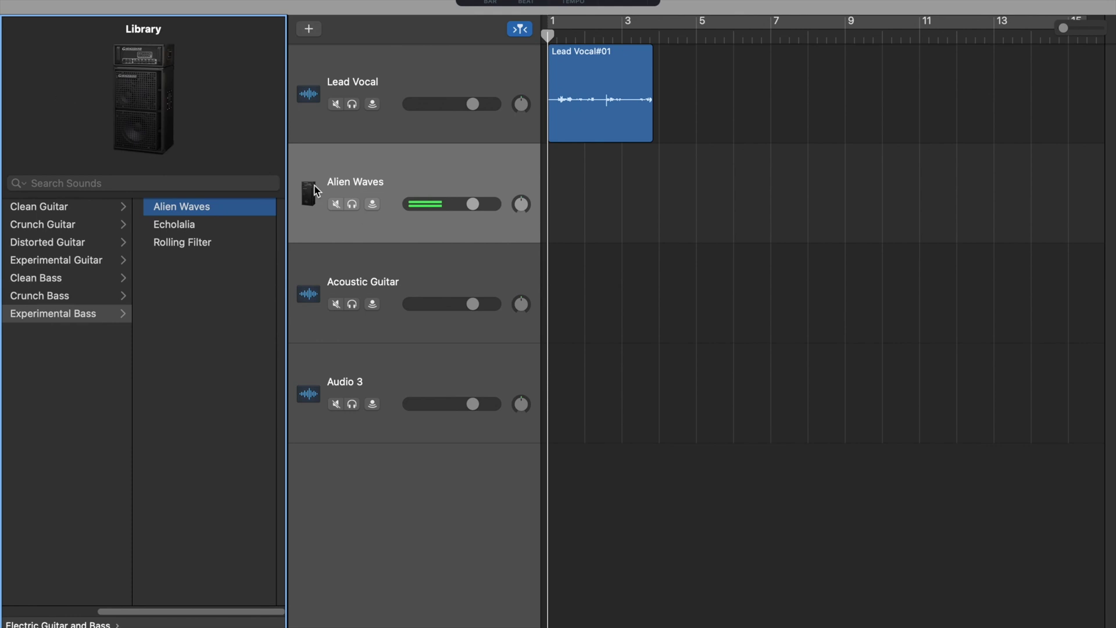
click(319, 30)
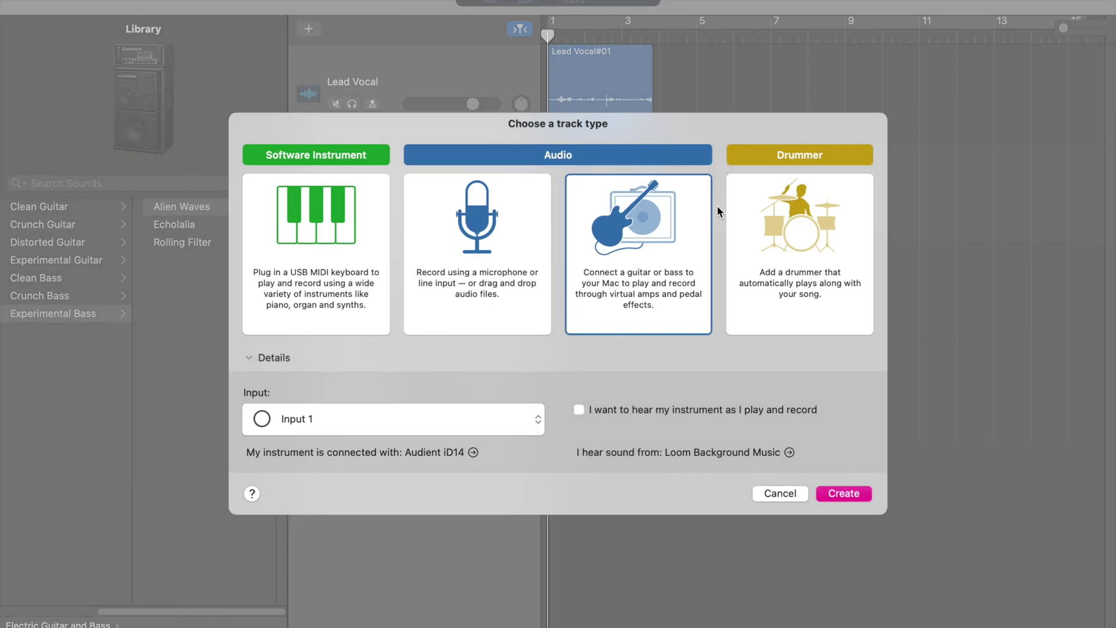
Add a Drummer track, SoCal (Kyle), with an eight-bar SoCal region starting at bar 1.
click(781, 222)
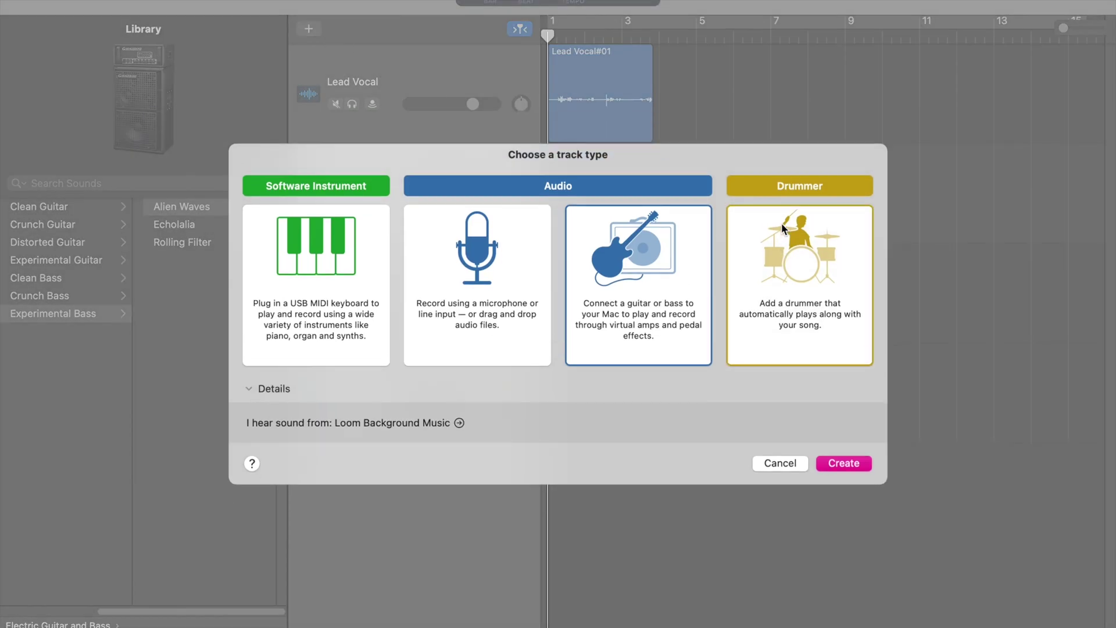
click(847, 465)
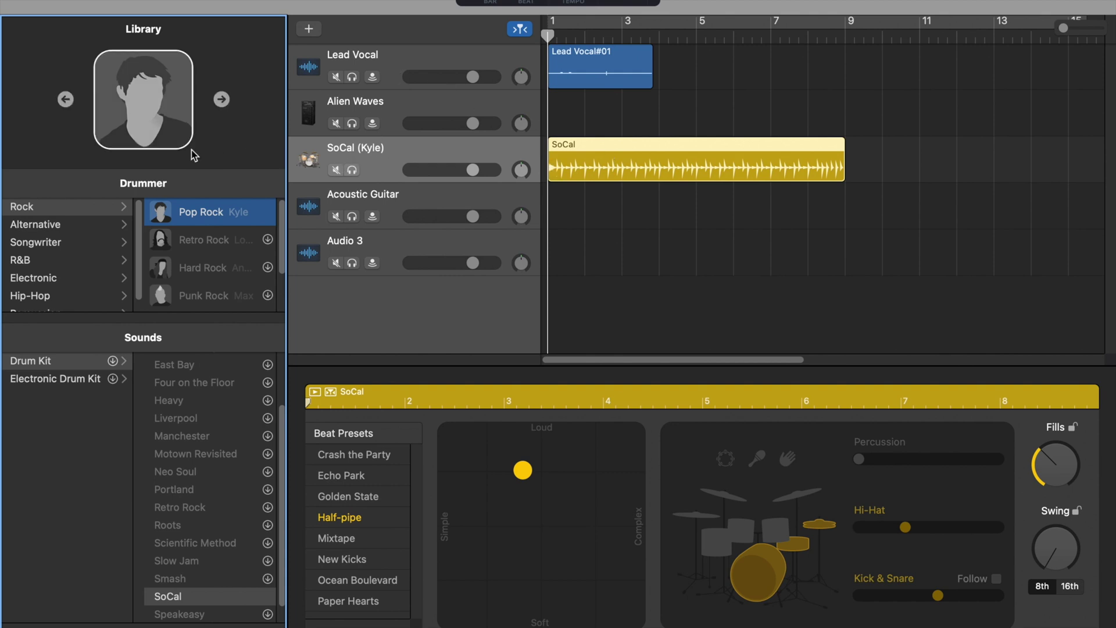
Replace the SoCal drummer with Gavin, the Alternative genre's Indie Rock drummer with the Brooklyn kit.
scroll(56, 244, down, 1)
scroll(56, 245, down, 1)
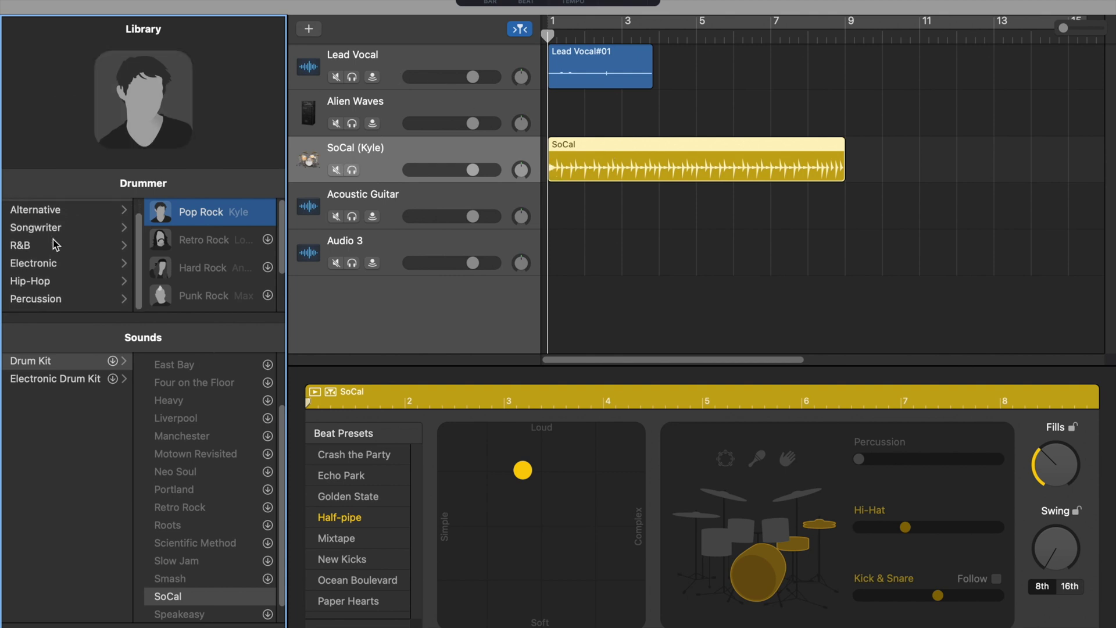
scroll(56, 243, up, 2)
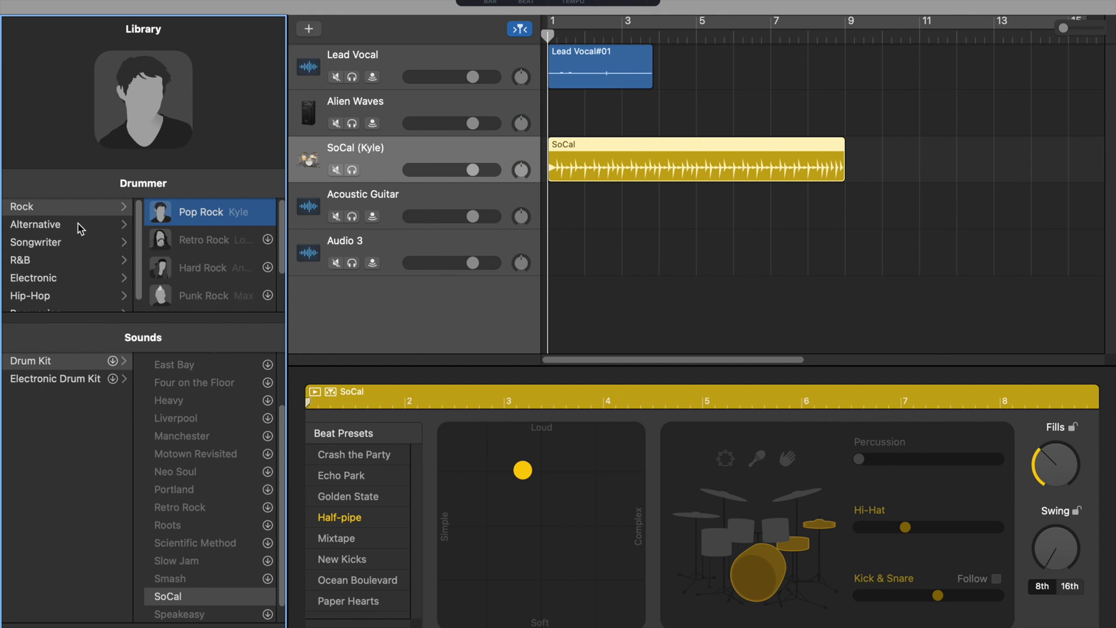
click(67, 247)
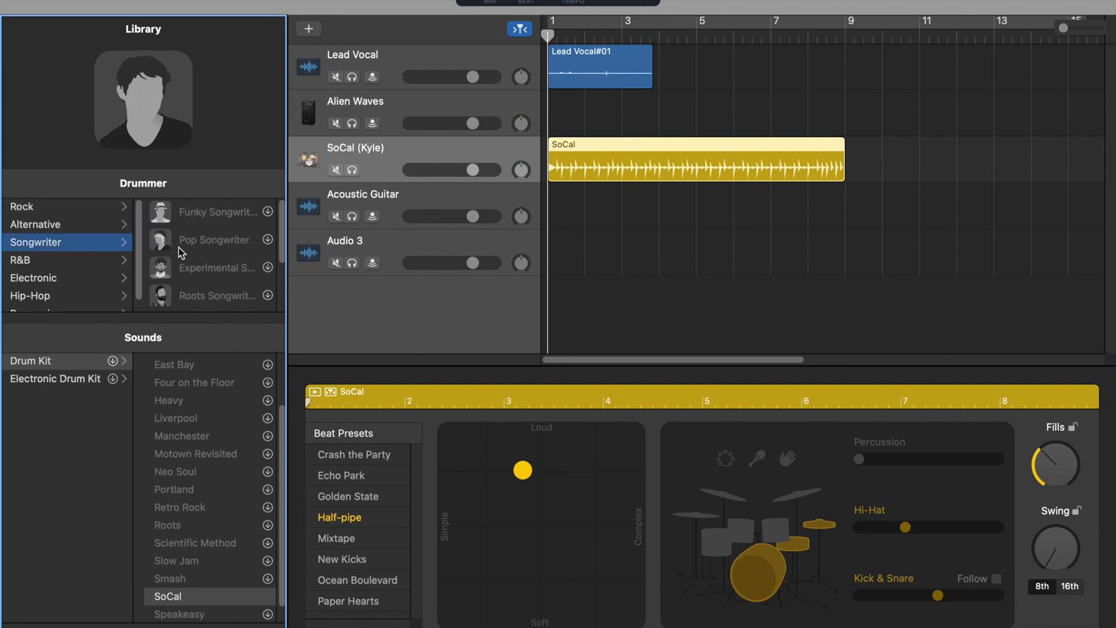
mouse_move(201, 252)
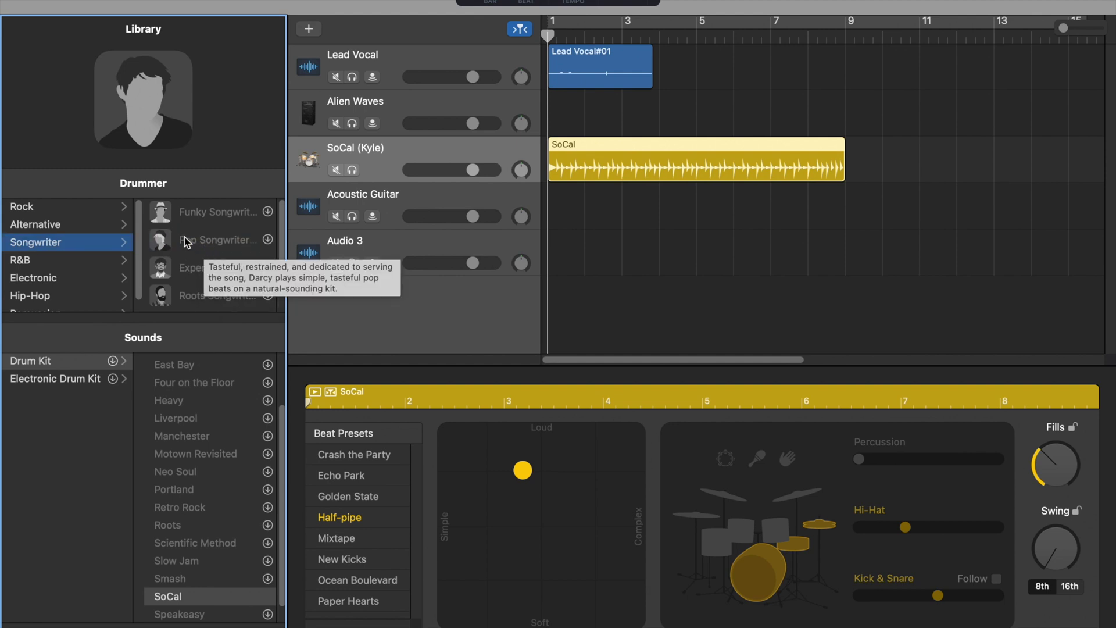
click(78, 227)
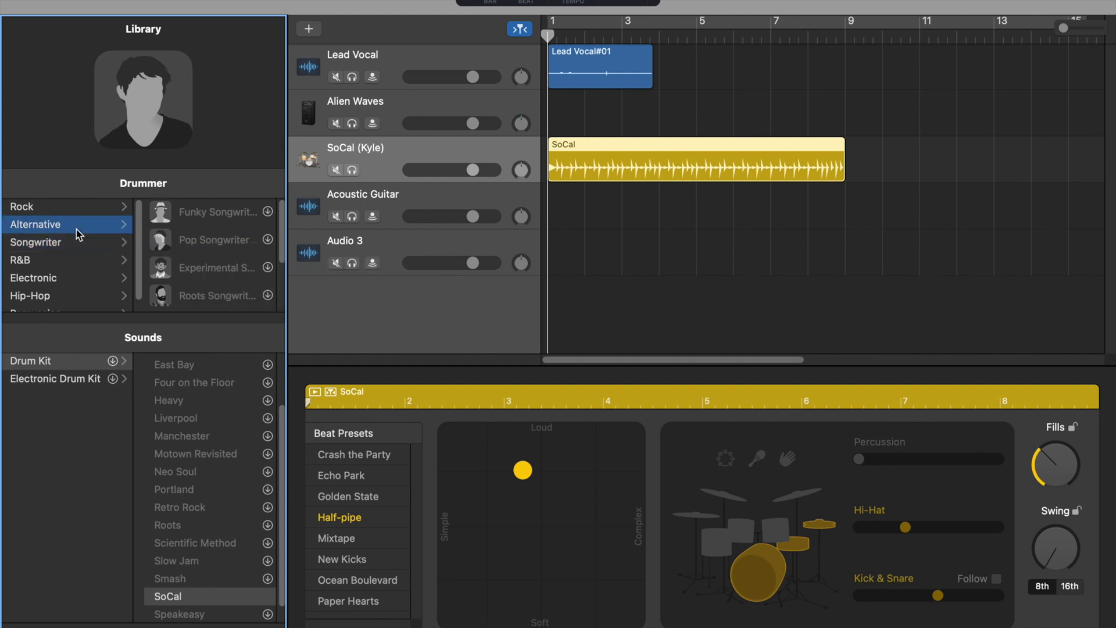
click(80, 210)
click(89, 242)
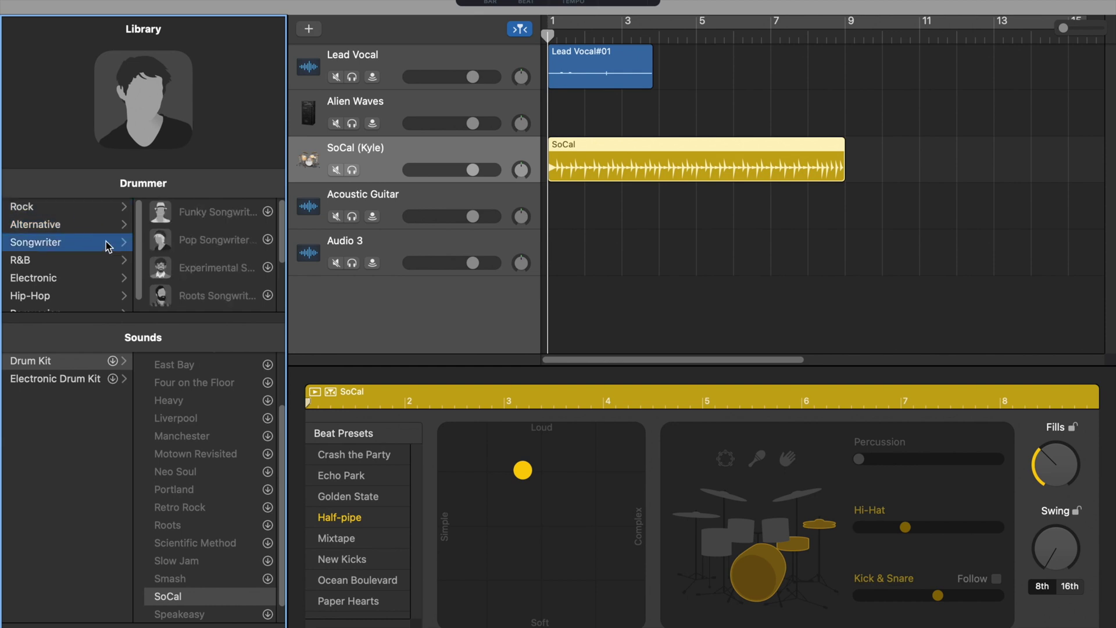
key(Up)
click(197, 269)
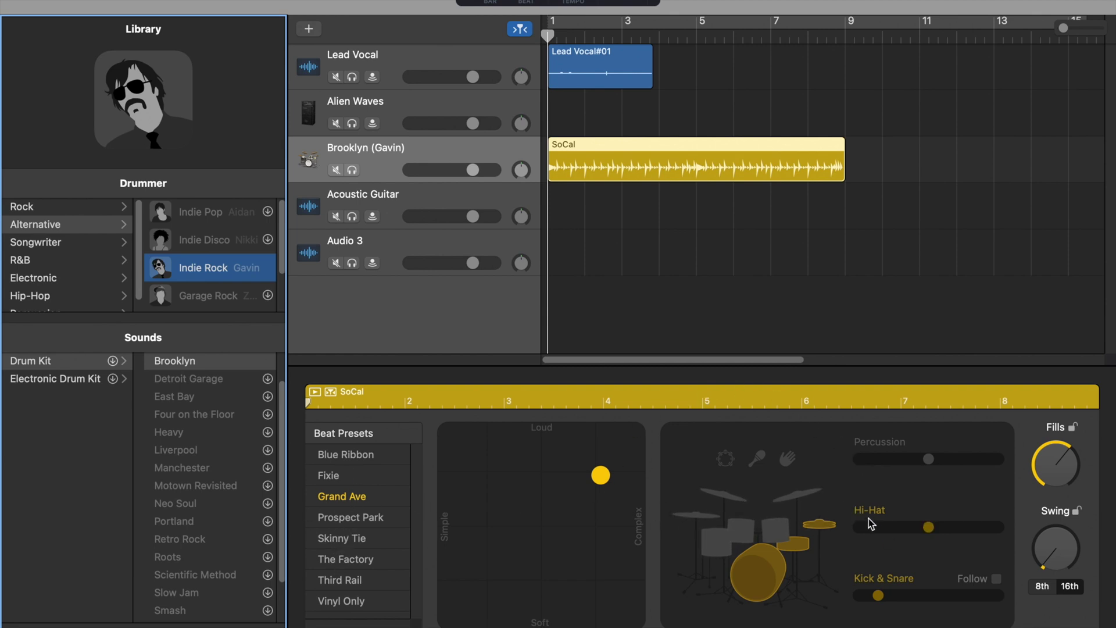
Try the toms and cymbals, then raise the kick and snare pattern to 4 and beyond while playing the beat.
click(745, 531)
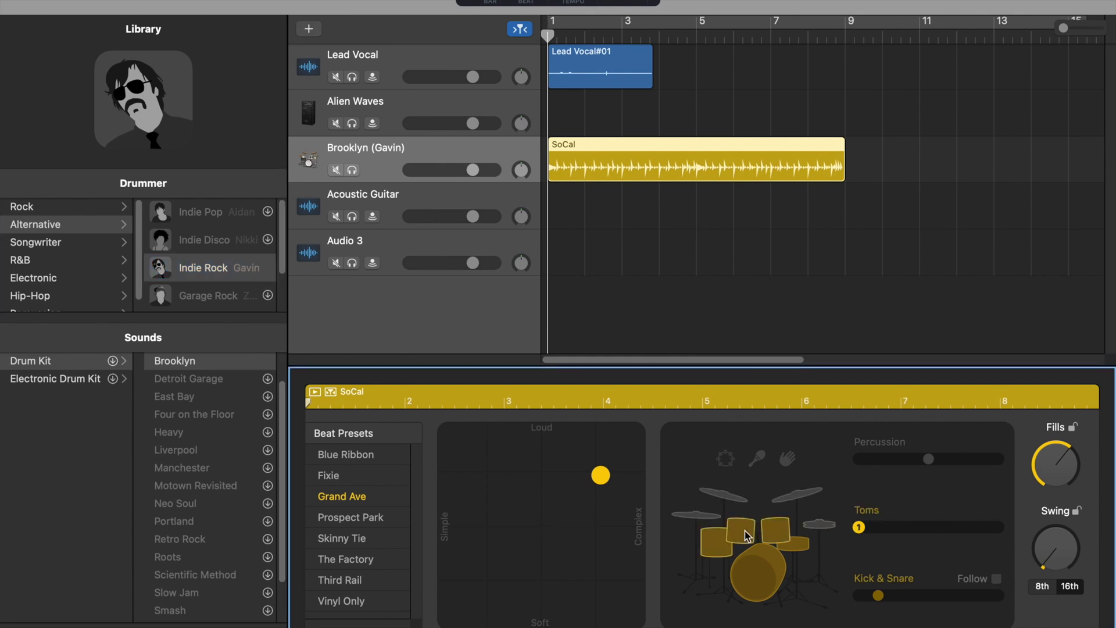
click(789, 499)
click(789, 499)
drag(894, 592, 969, 600)
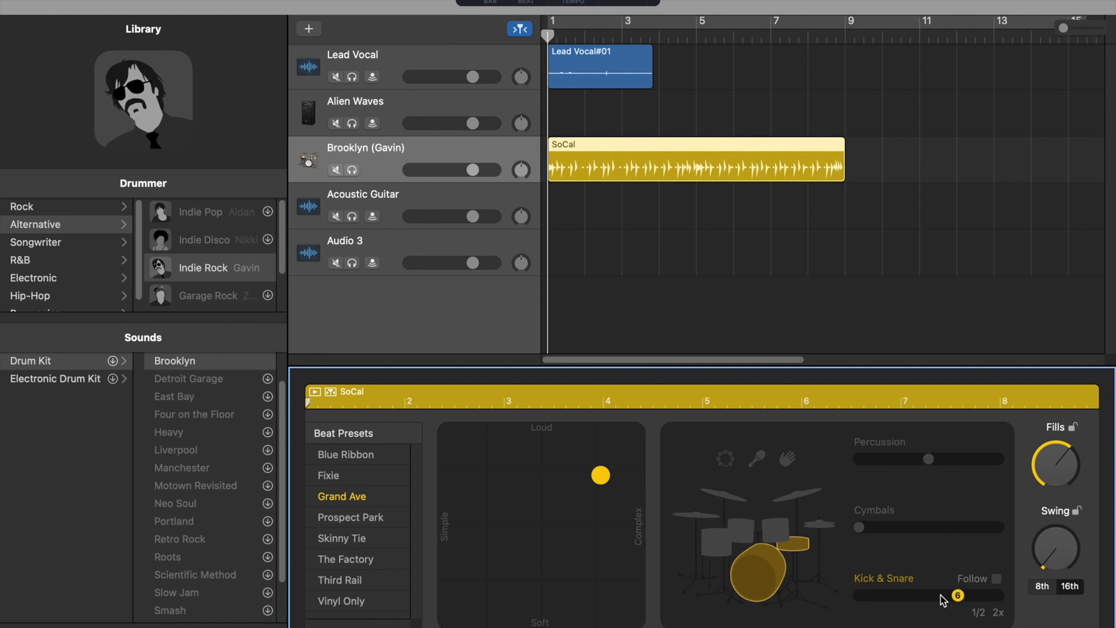
drag(942, 599, 859, 600)
click(898, 595)
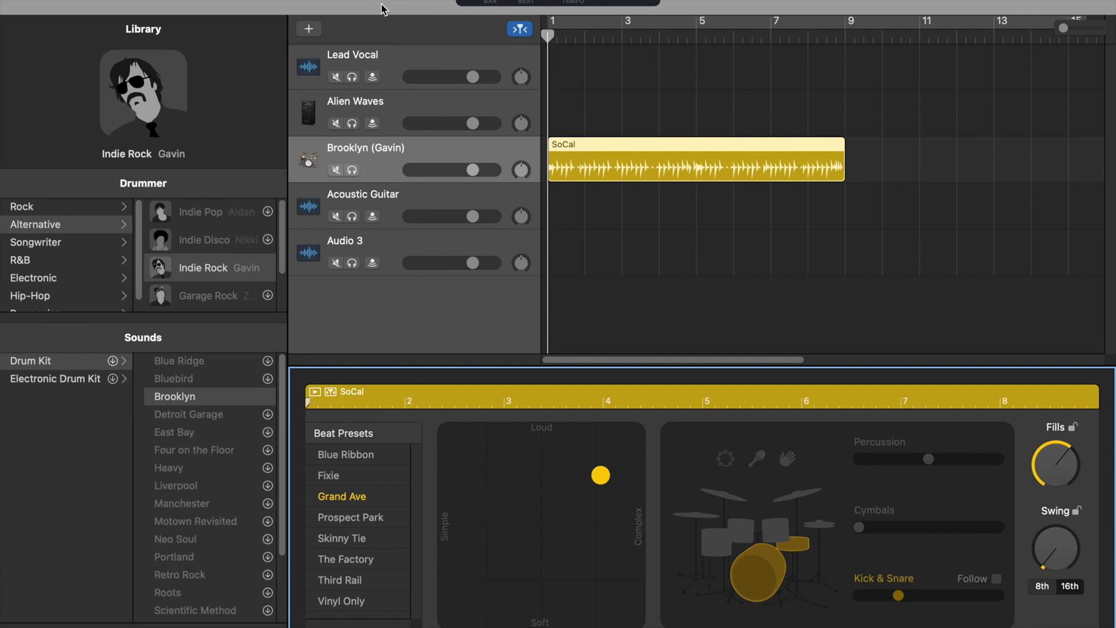
key(space)
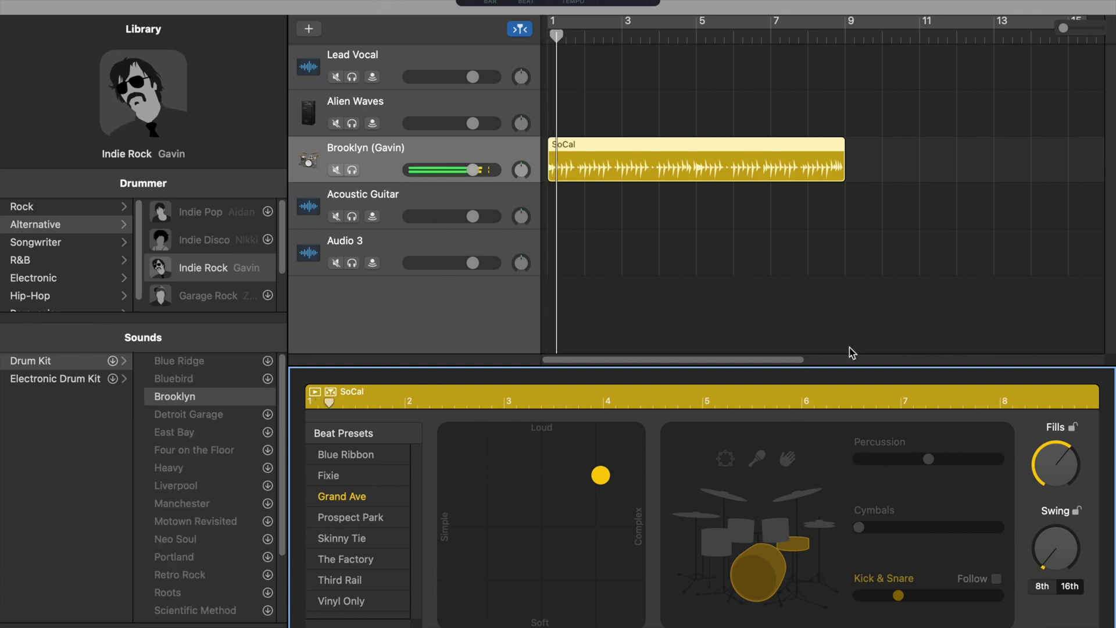
click(923, 597)
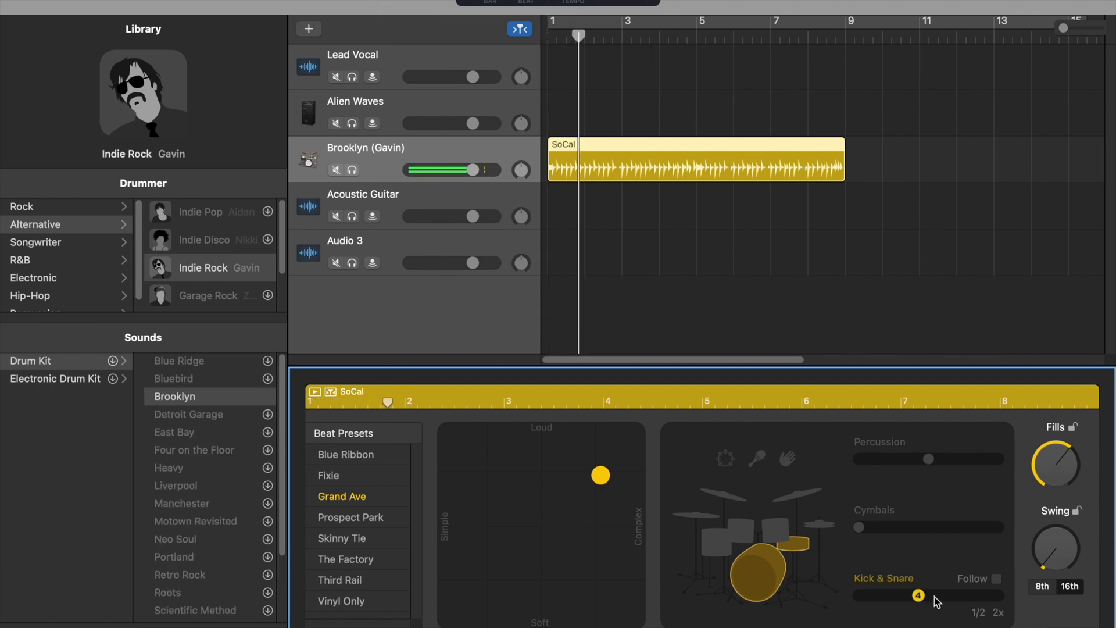
click(956, 595)
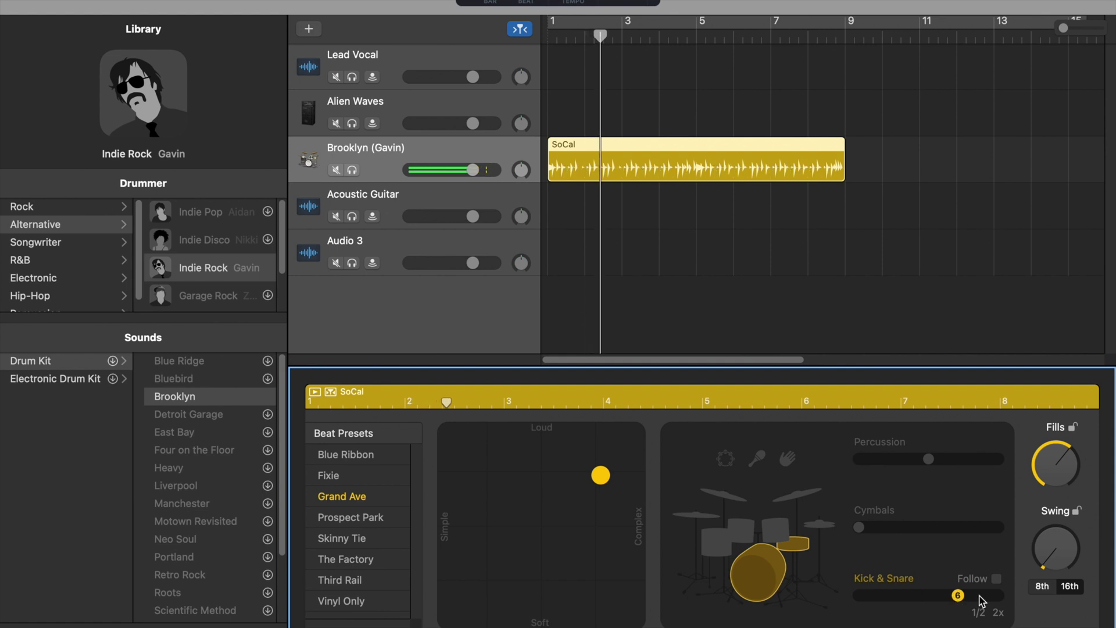
Apply the Fixie beat preset, try cymbals at 3, then switch back to hi-hat and stop playback.
click(323, 476)
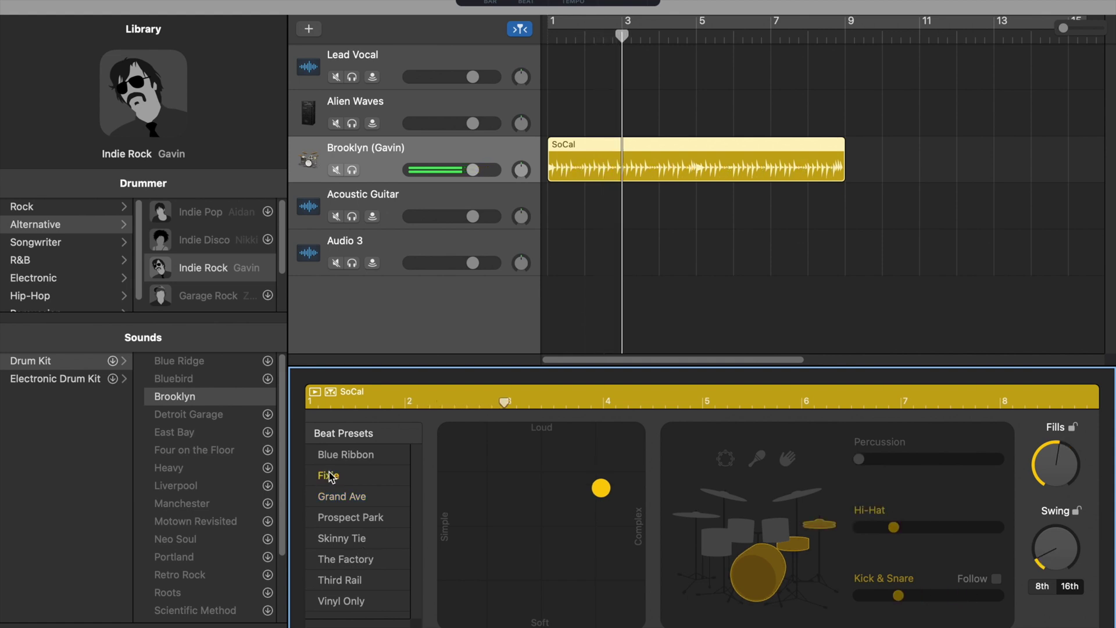
click(778, 500)
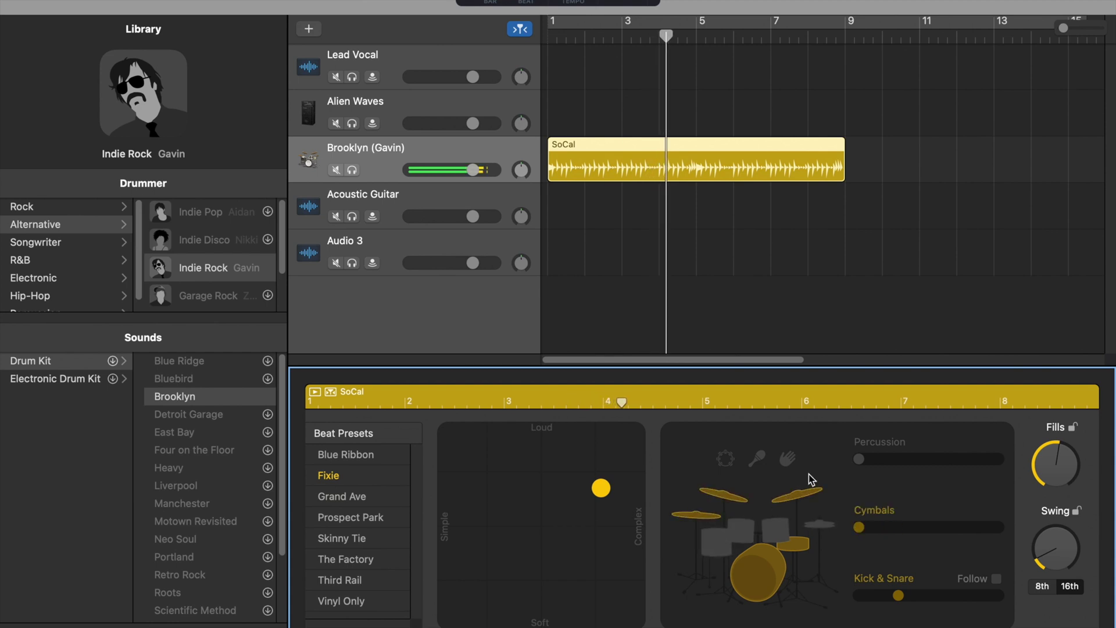
click(905, 527)
drag(903, 527, 952, 527)
click(825, 525)
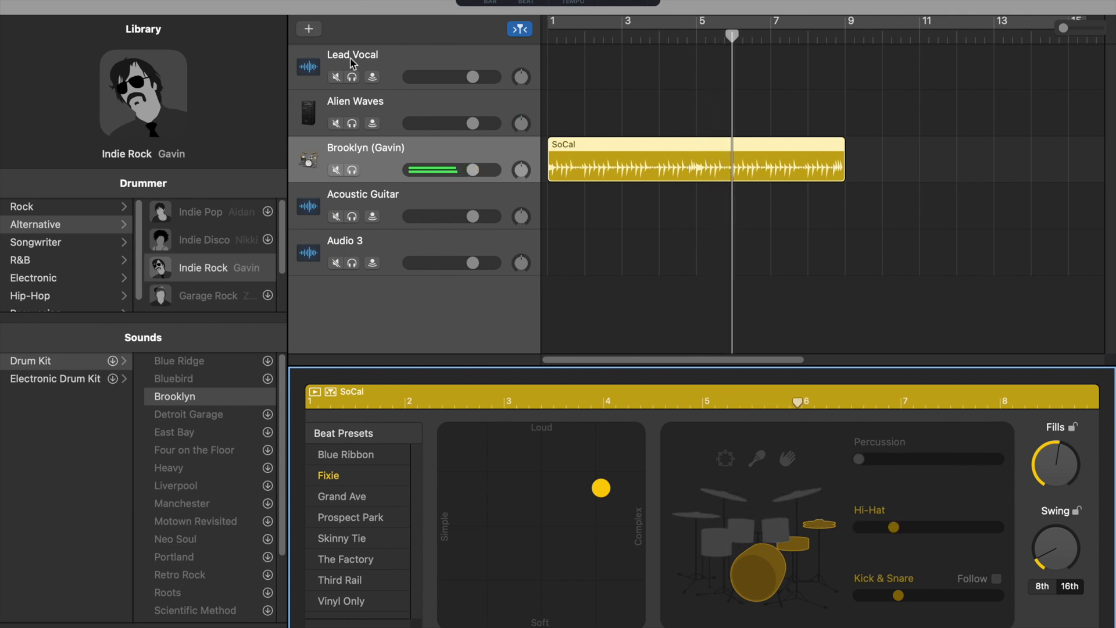
key(Return)
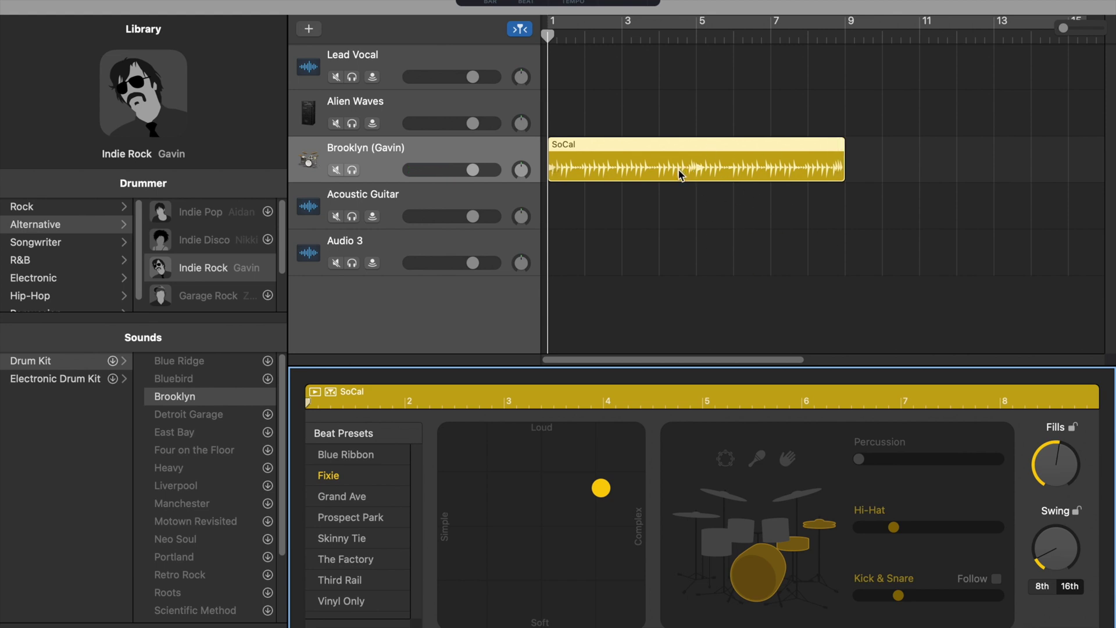
Copy the SoCal region so the duplicate starts at bar 9, right after the first.
drag(679, 173, 678, 173)
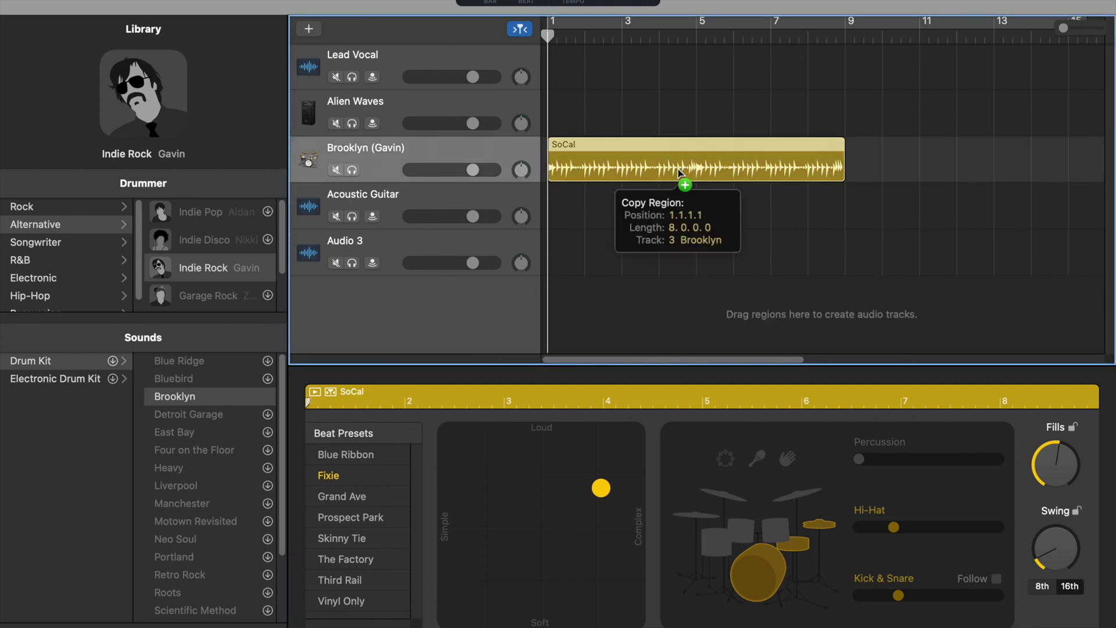
drag(678, 169, 976, 173)
click(942, 252)
scroll(941, 252, right, 5)
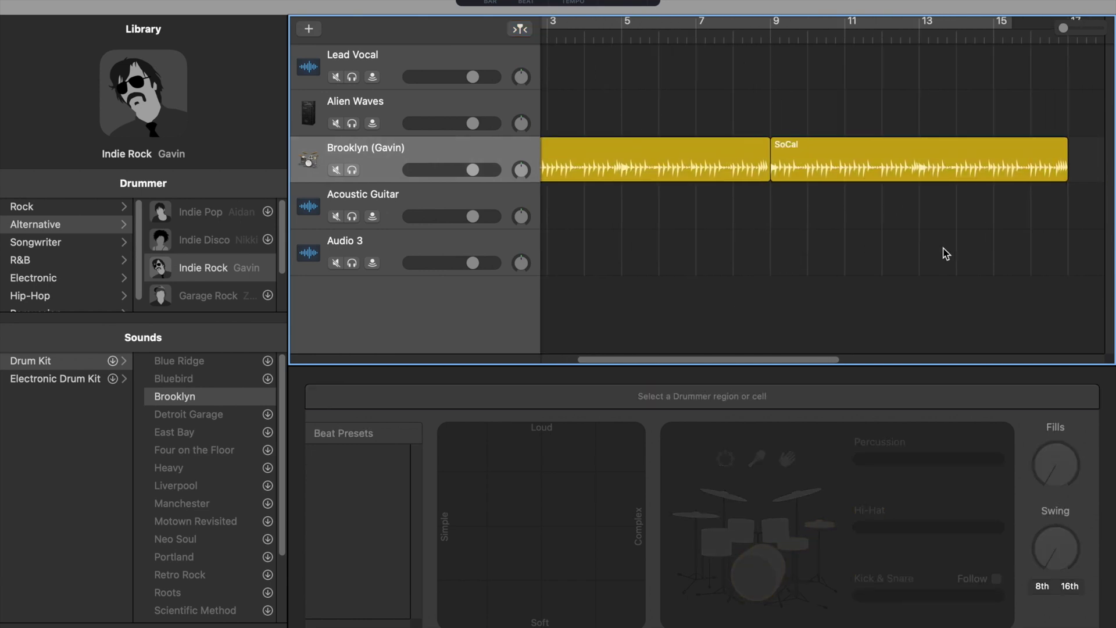
Add tambourine percussion to the SoCal copy at bar 9 in the drummer editor.
click(847, 171)
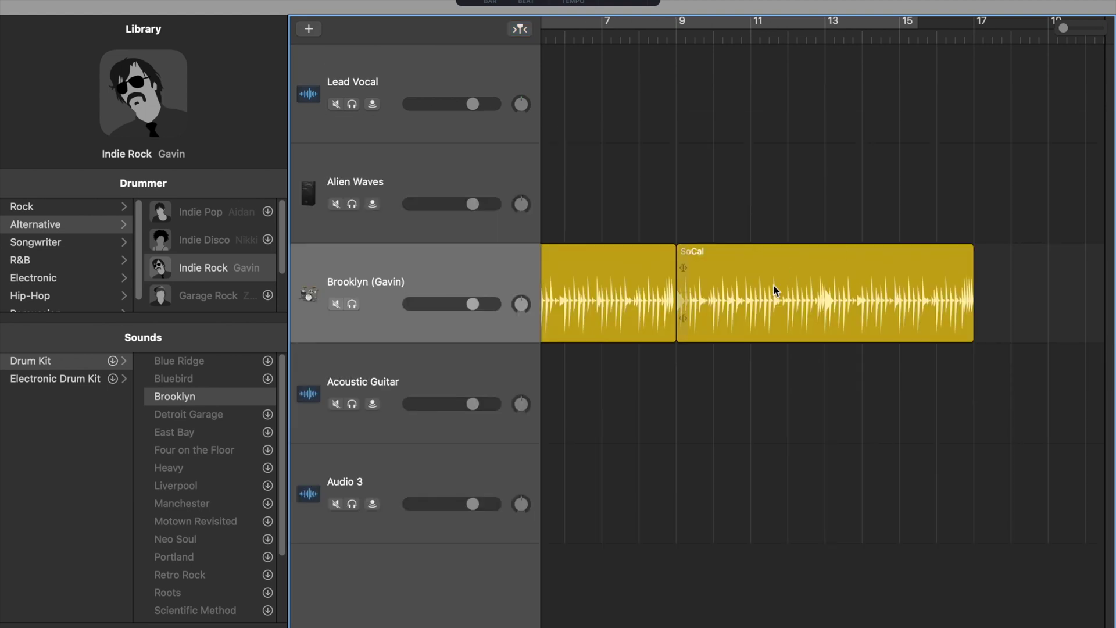
key(super+f)
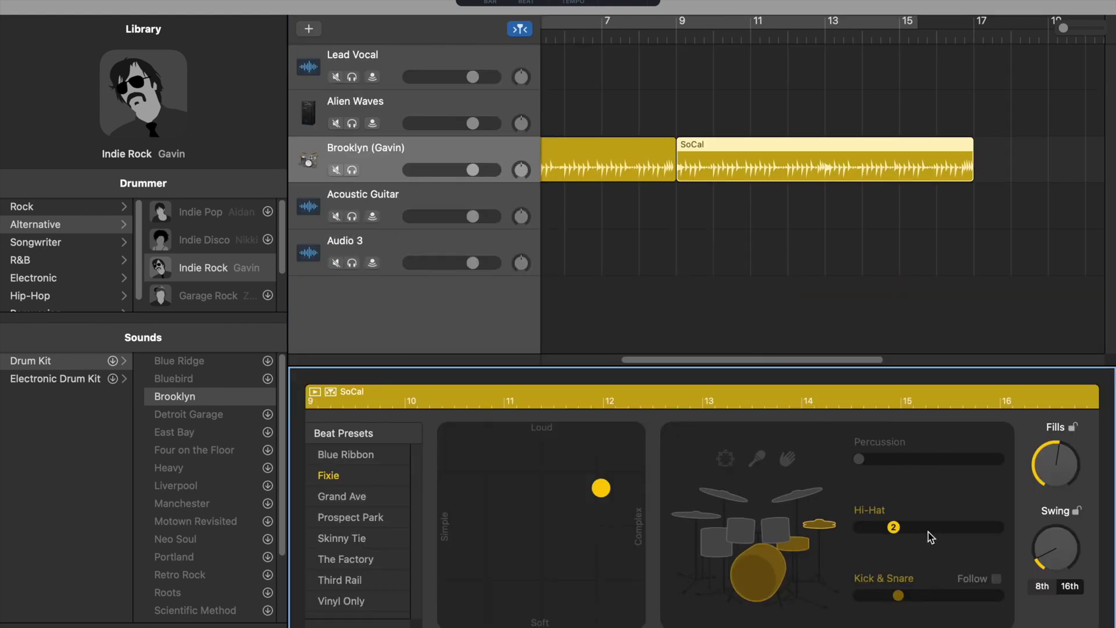
mouse_move(884, 435)
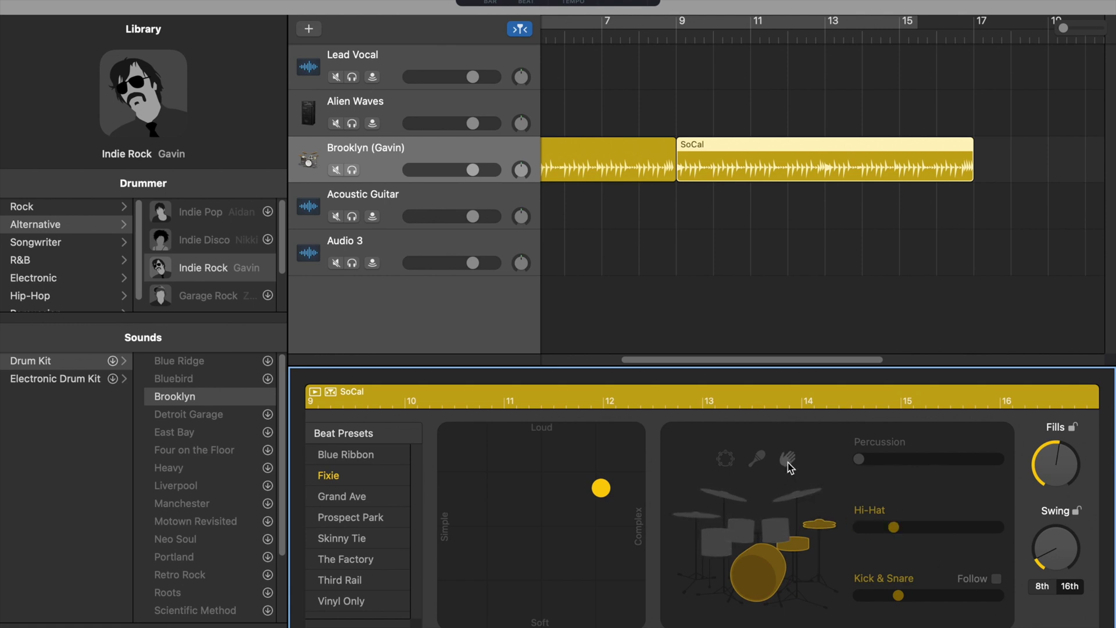
click(728, 460)
Close the drummer editor, return the timeline to bar 1, and dismiss the File menu without saving.
mouse_move(189, 47)
key(e)
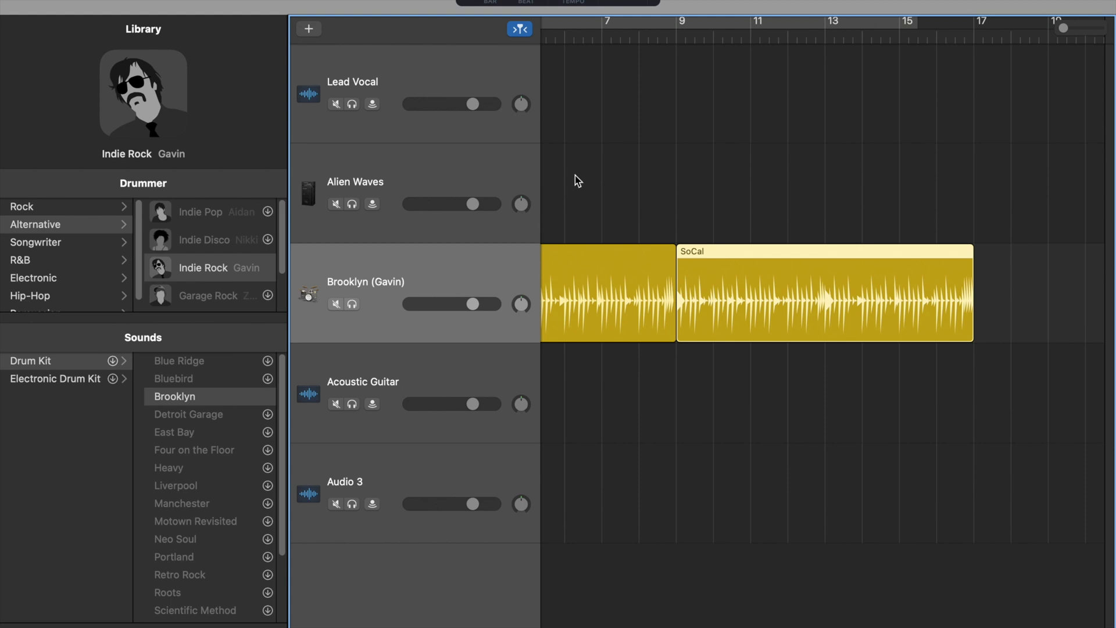
scroll(752, 157, left, 5)
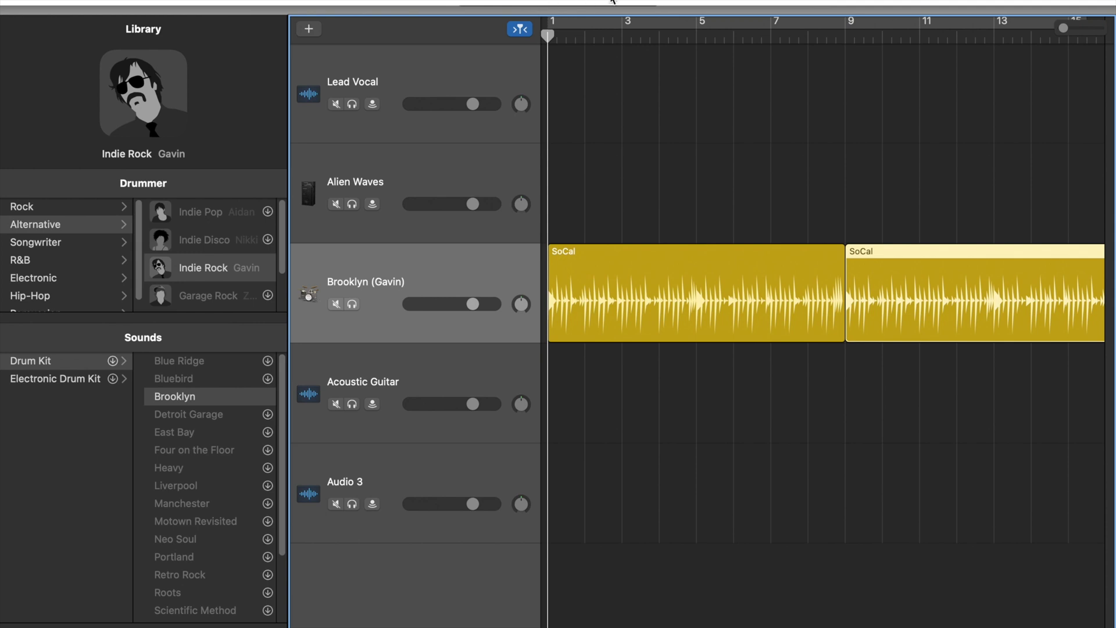
click(131, 0)
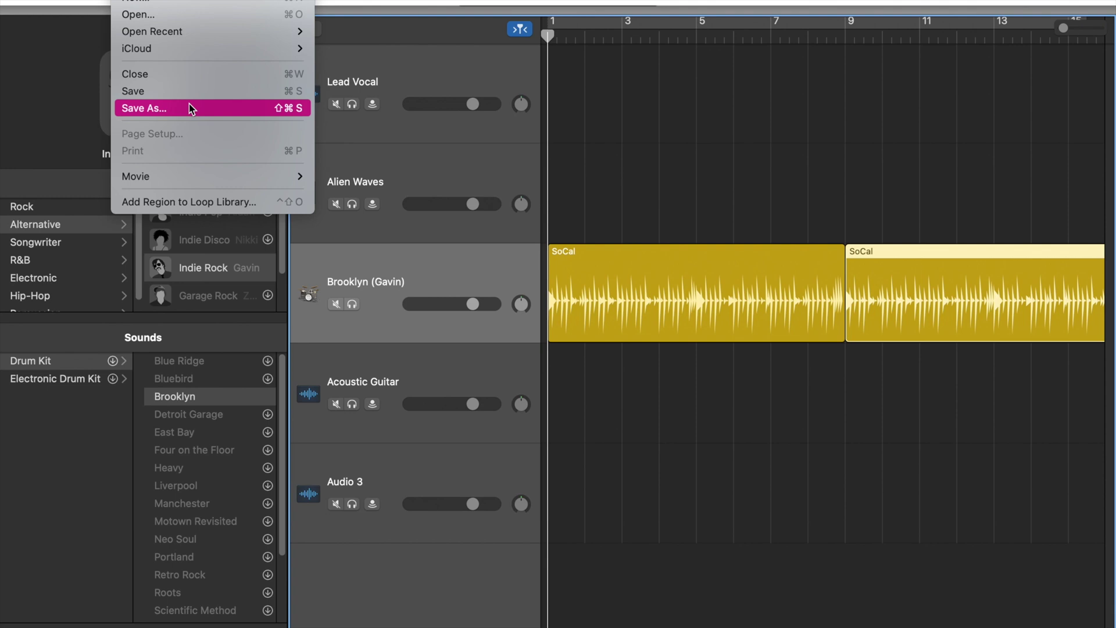
click(582, 202)
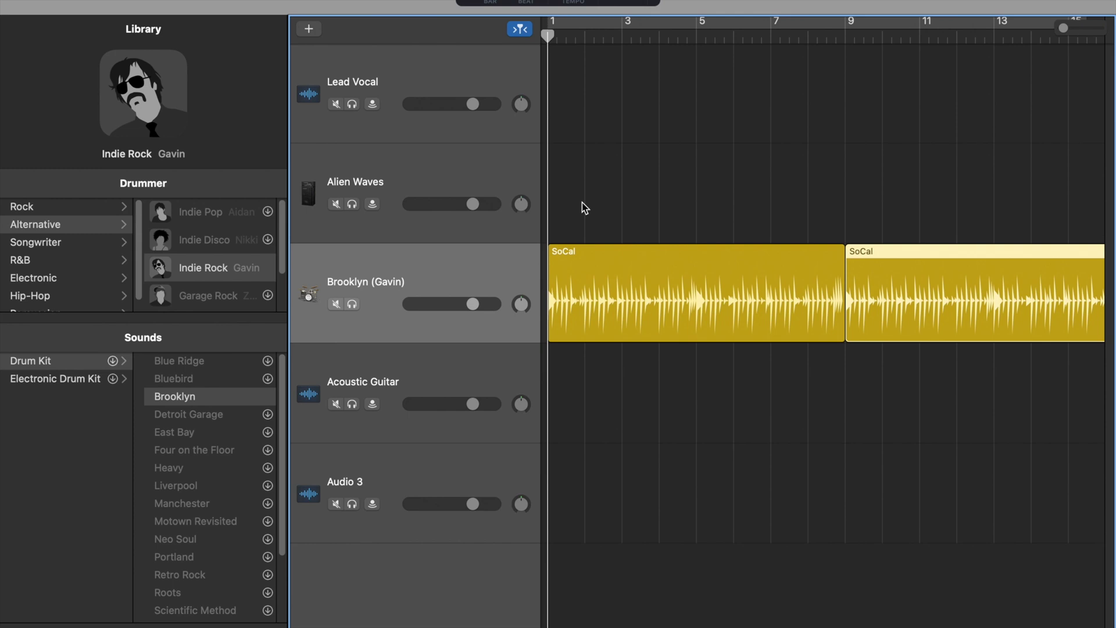
Hide the Library so the tracks fill the window, and deselect the second SoCal region.
key(super+Left)
key(super+Left)
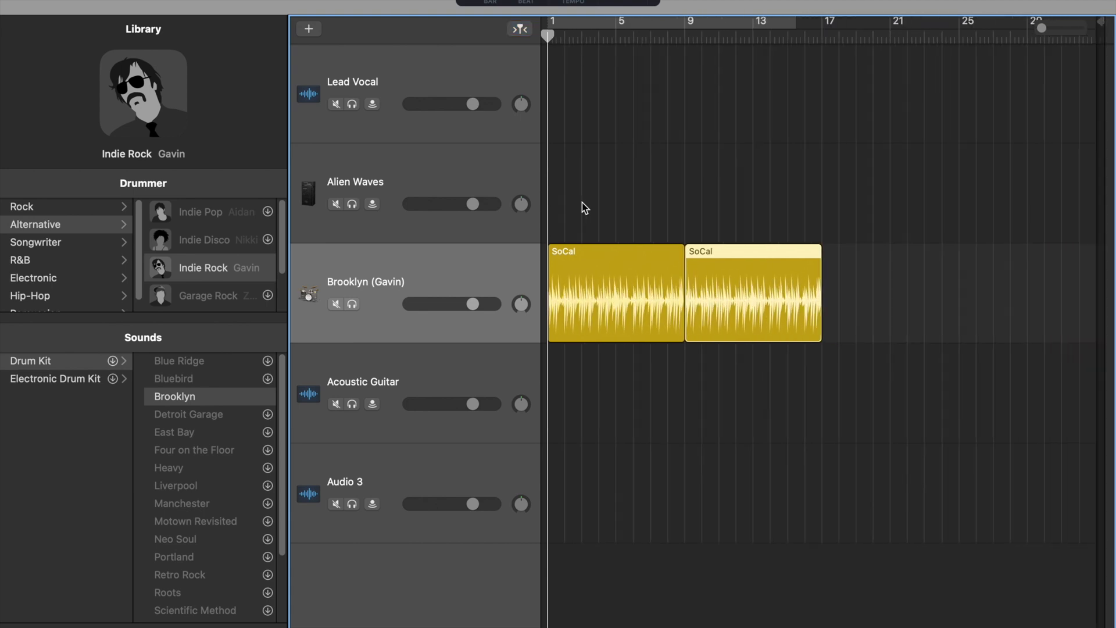
key(super+Right)
key(super+Right)
key(super+Right)
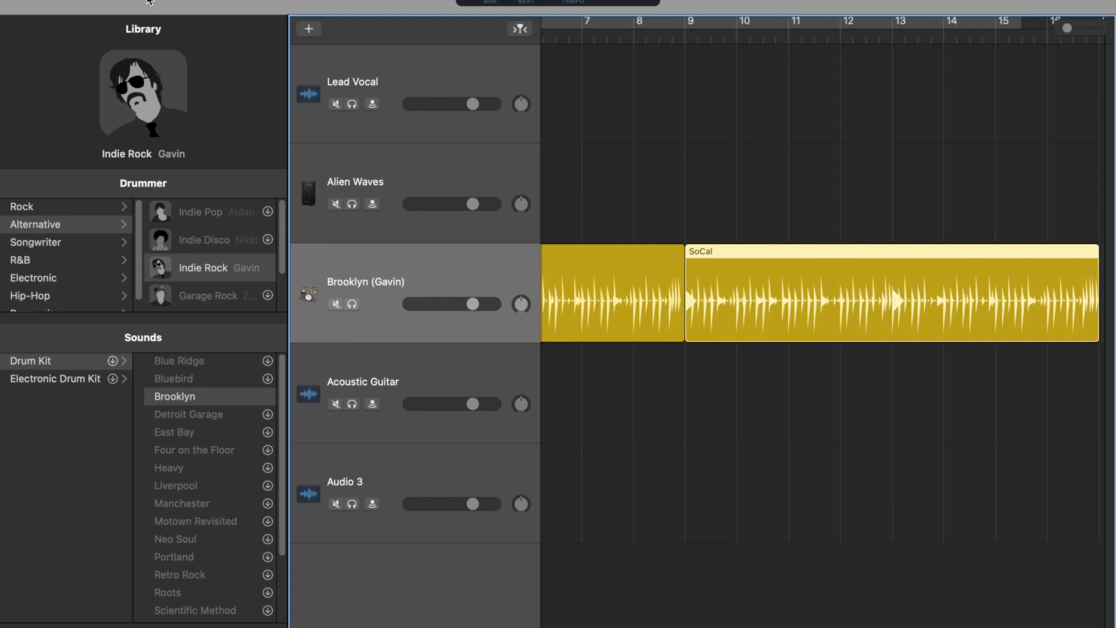
key(y)
scroll(518, 207, left, 10)
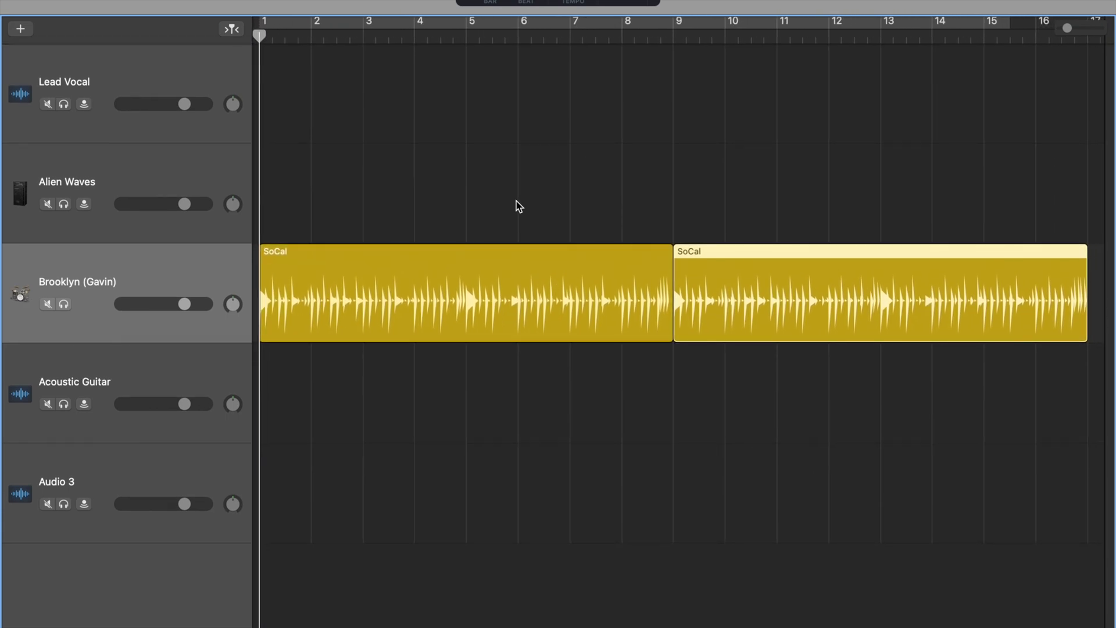
click(518, 207)
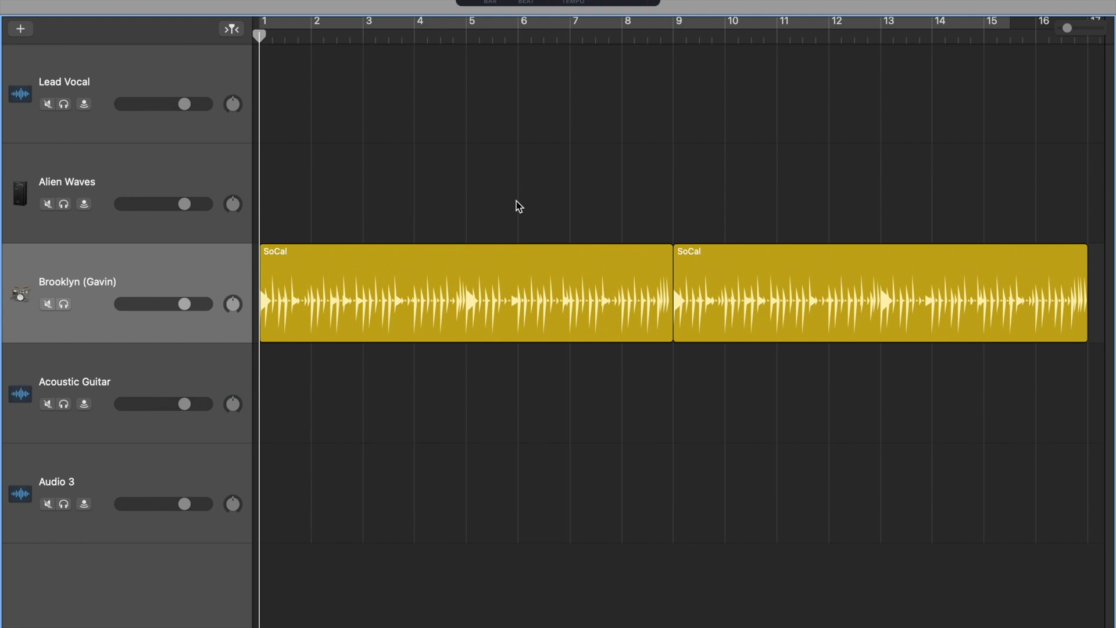
Zoom the timeline to fit both SoCal regions ending near bar 17.
scroll(518, 207, down, 5)
scroll(517, 207, up, 8)
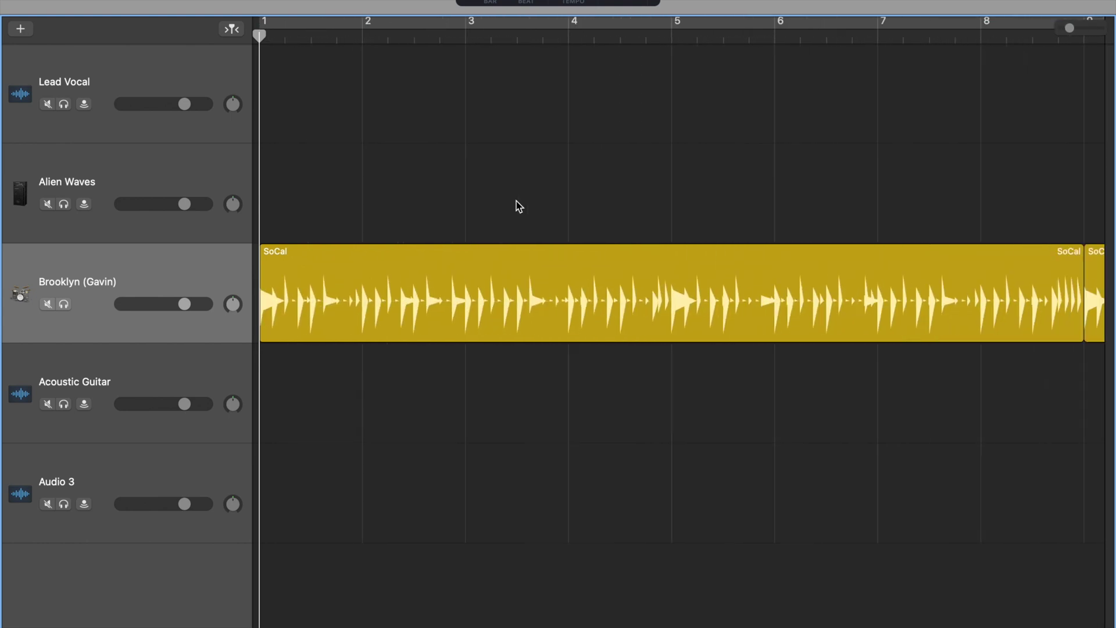
scroll(518, 207, down, 6)
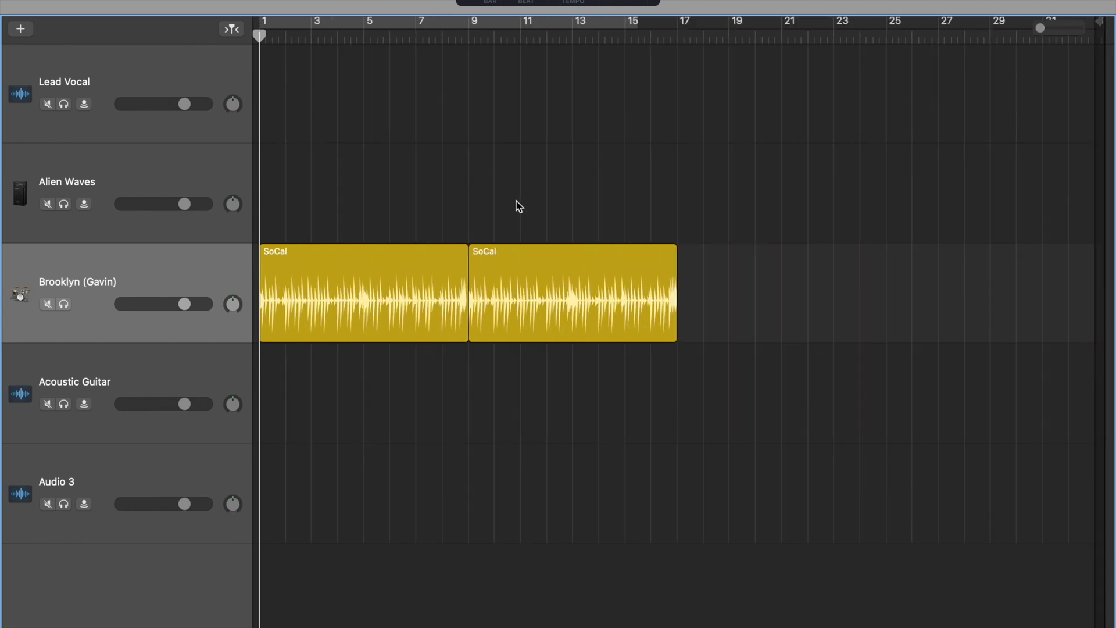
scroll(518, 207, up, 6)
scroll(518, 207, down, 4)
scroll(518, 207, up, 4)
scroll(518, 207, down, 4)
scroll(518, 207, up, 6)
scroll(518, 207, down, 6)
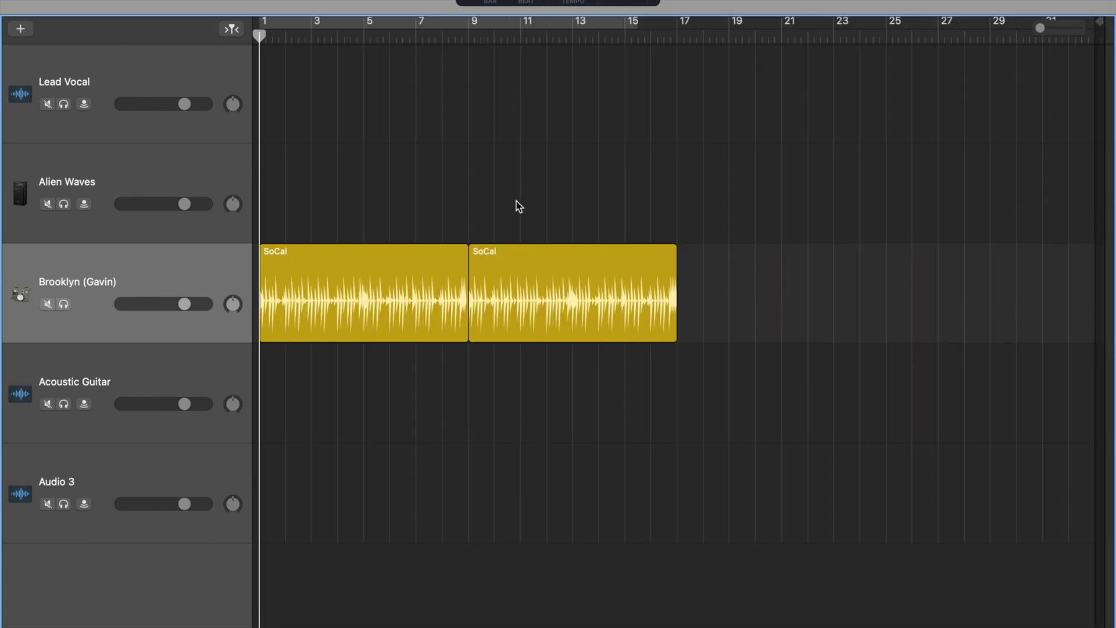